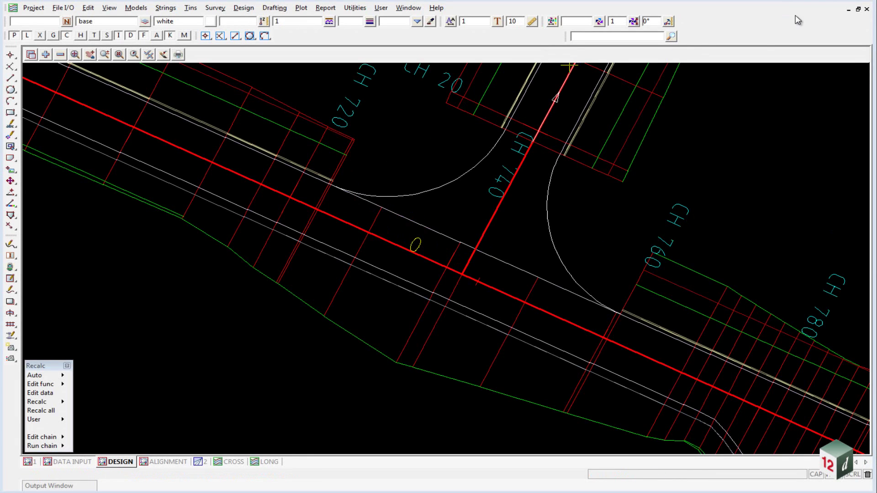
Restore the Plan DESIGN window and tile the enlarged CROSS section view beside it
click(858, 9)
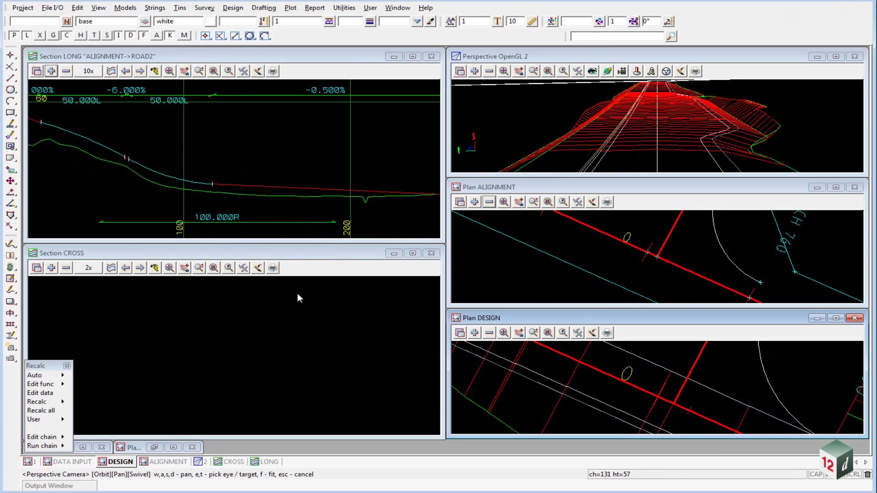
drag(249, 246, 308, 50)
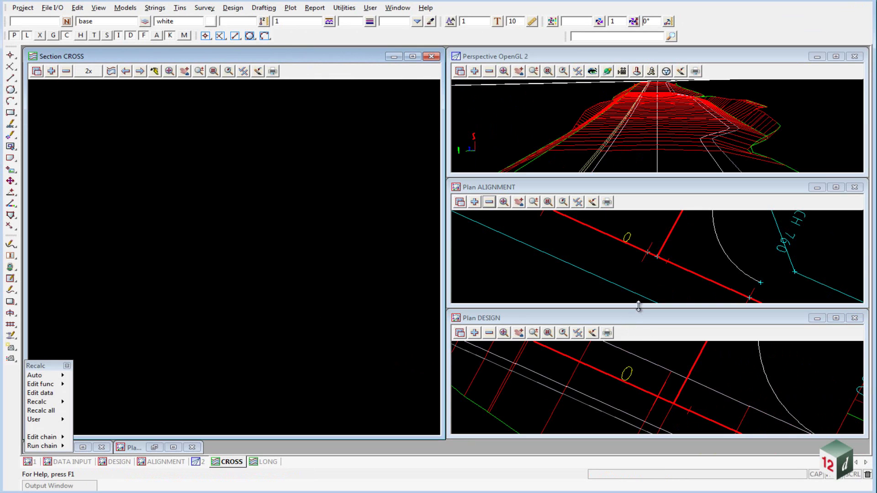
drag(639, 307, 626, 48)
Set the CROSS section to 20x exaggeration and profile the KERB RETURN->KR1 arc from the plan
click(90, 74)
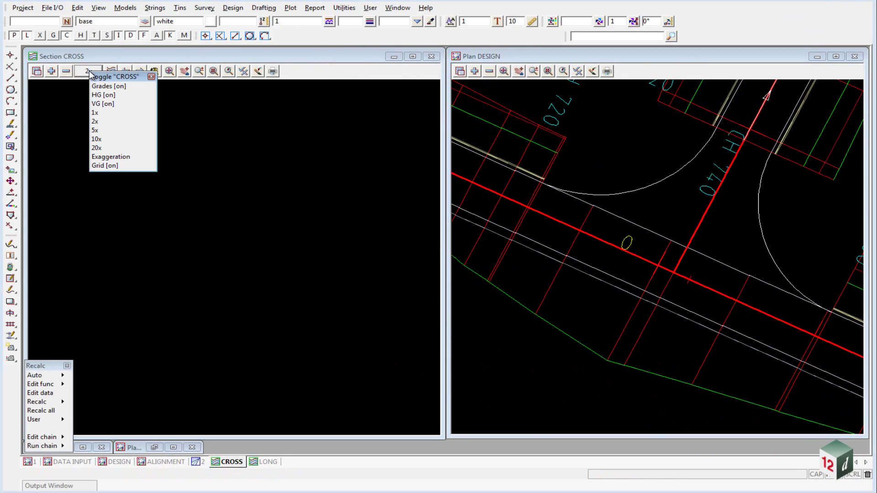
click(103, 149)
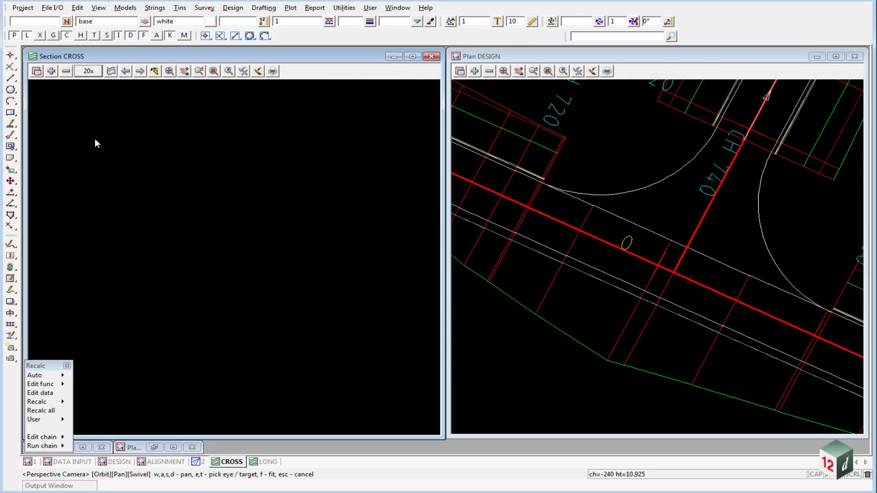
click(110, 70)
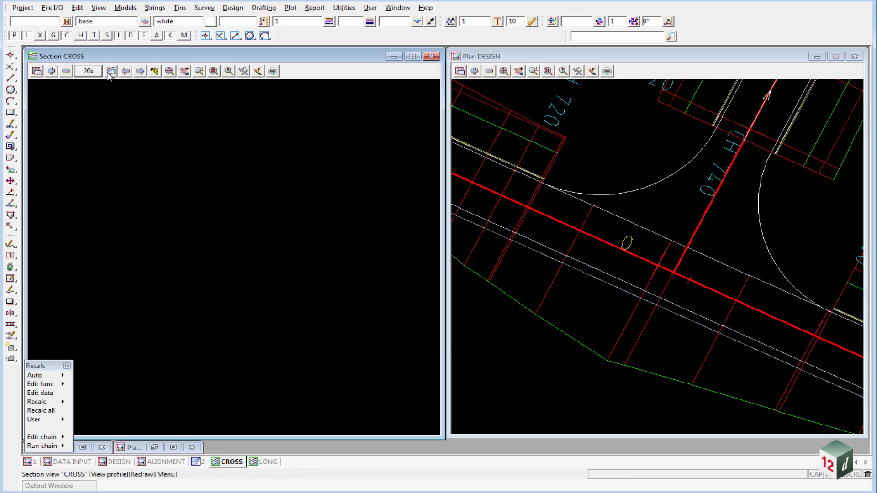
click(659, 181)
middle_click(660, 180)
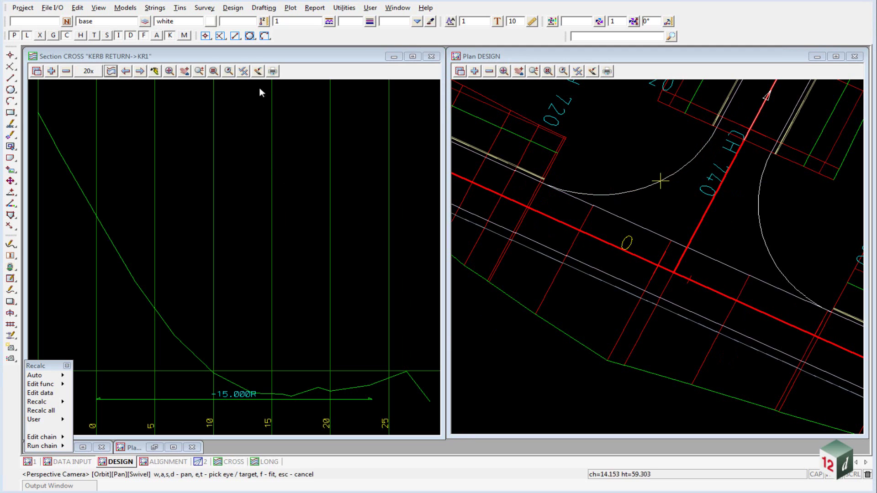
Start the KRET KR1 function via Design > Apply > Kerb return and move its dialog beside the plan
click(233, 7)
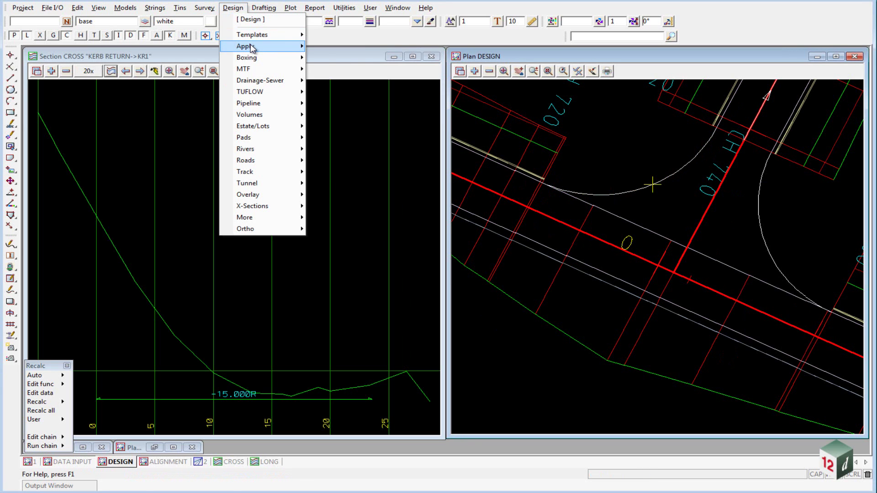
mouse_move(250, 46)
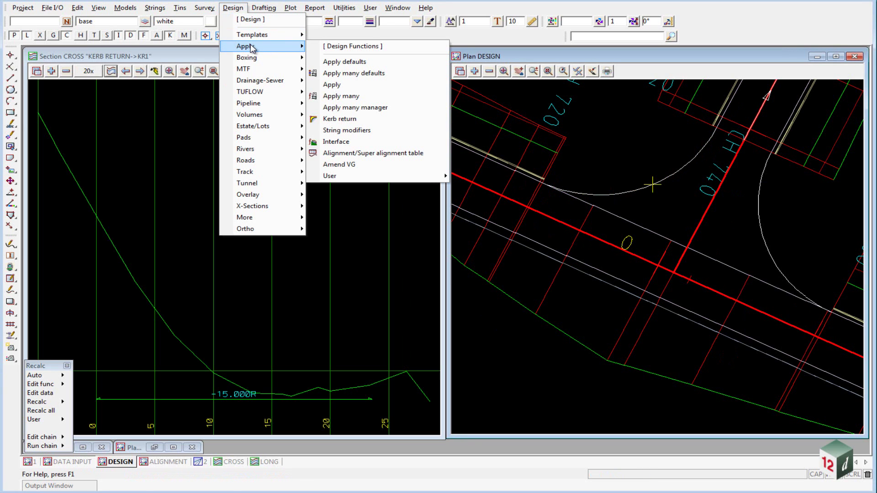
click(366, 119)
drag(429, 129, 344, 94)
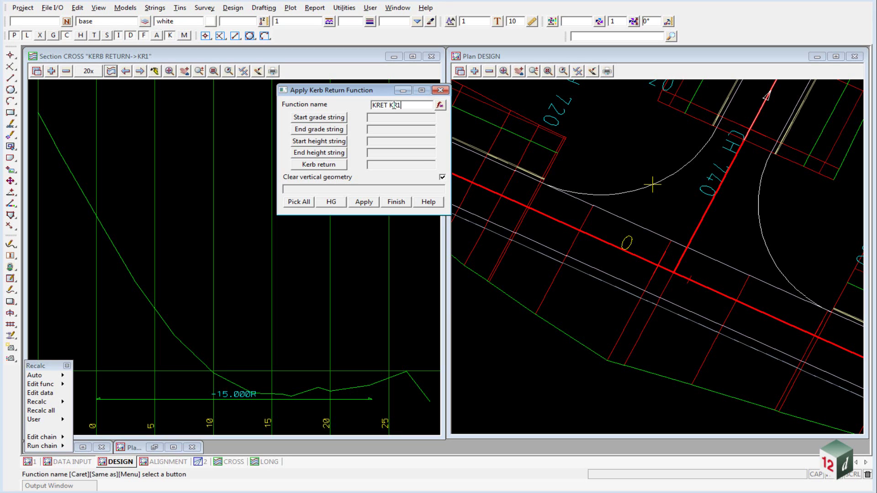
Pick ROAD1 as the start grade string and ROAD2 as the end grade string
click(299, 202)
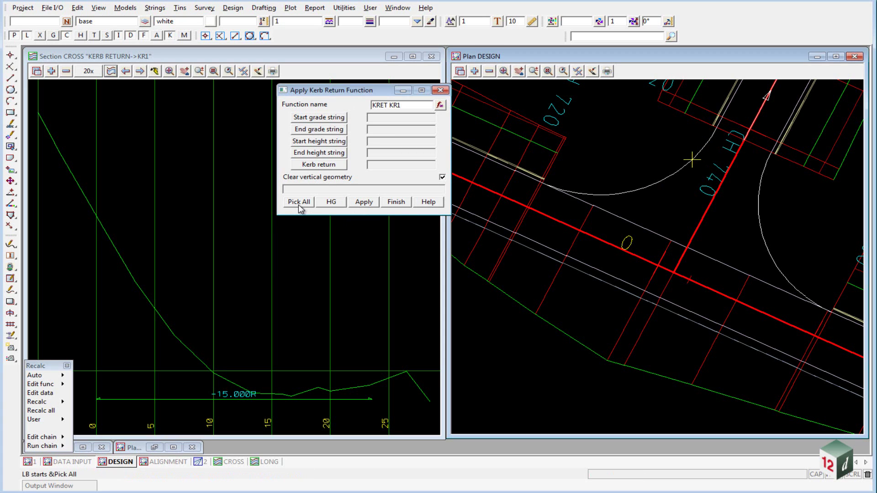
click(299, 203)
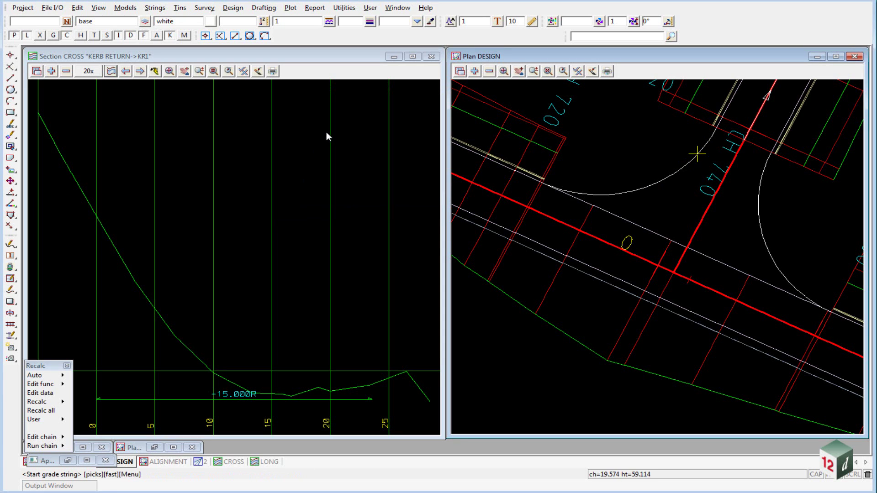
click(556, 221)
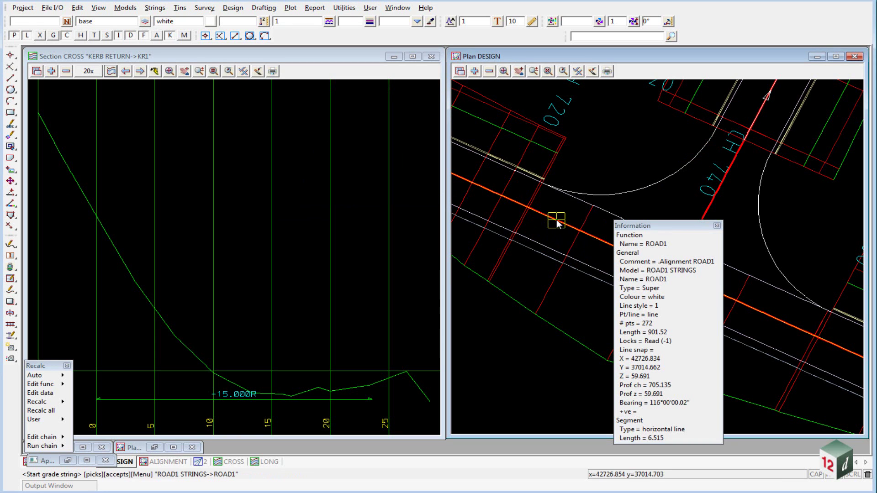
middle_click(556, 220)
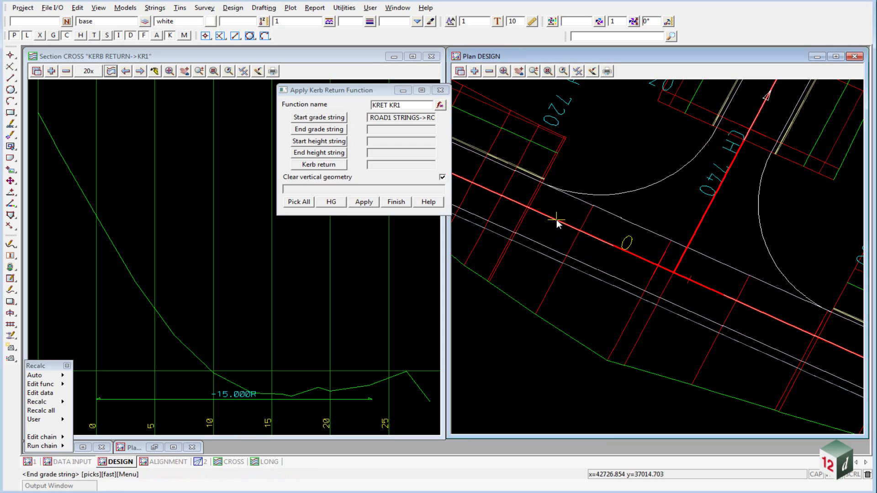
click(706, 208)
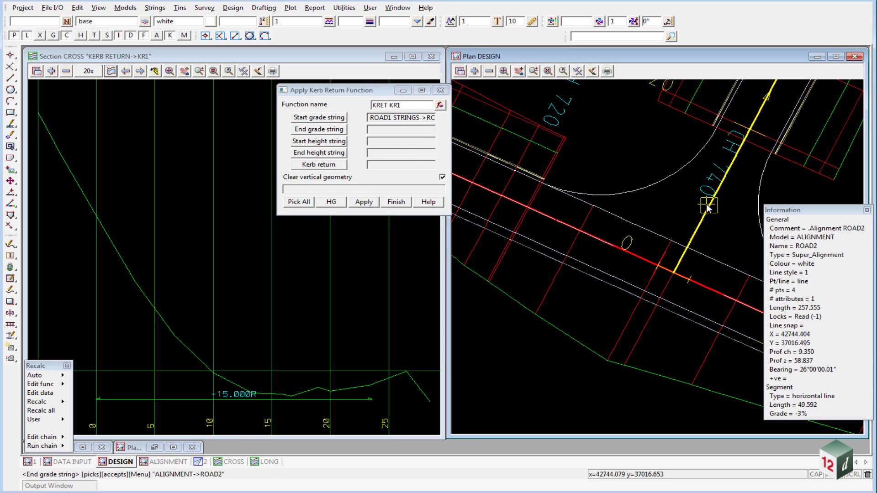
middle_click(708, 208)
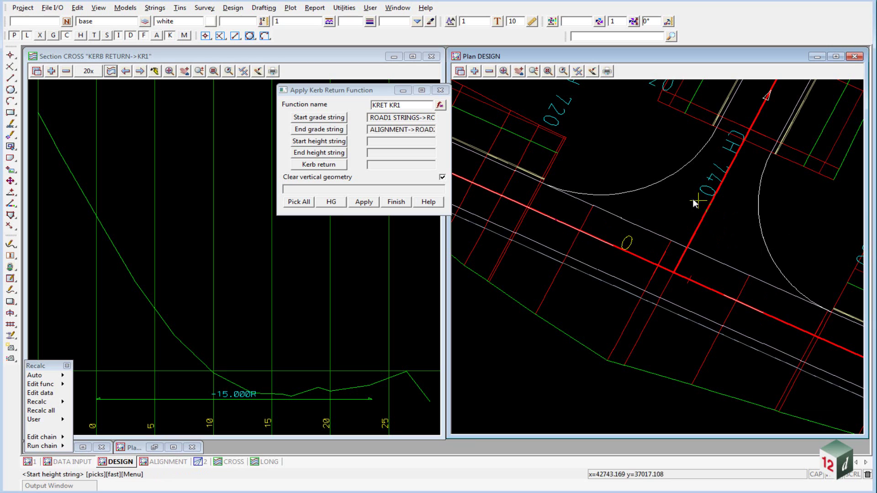
Set ROAD1 lokl and ROAD2 lokl as height strings and KR1 as the kerb return
click(579, 202)
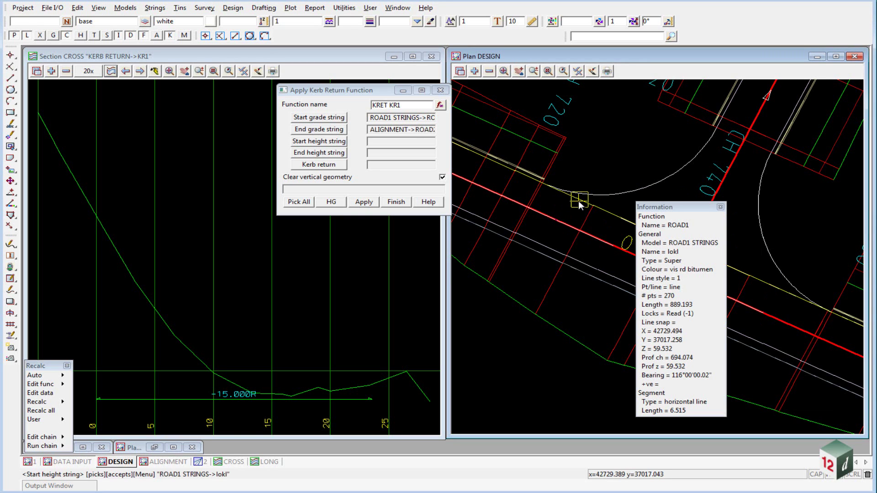
middle_click(579, 201)
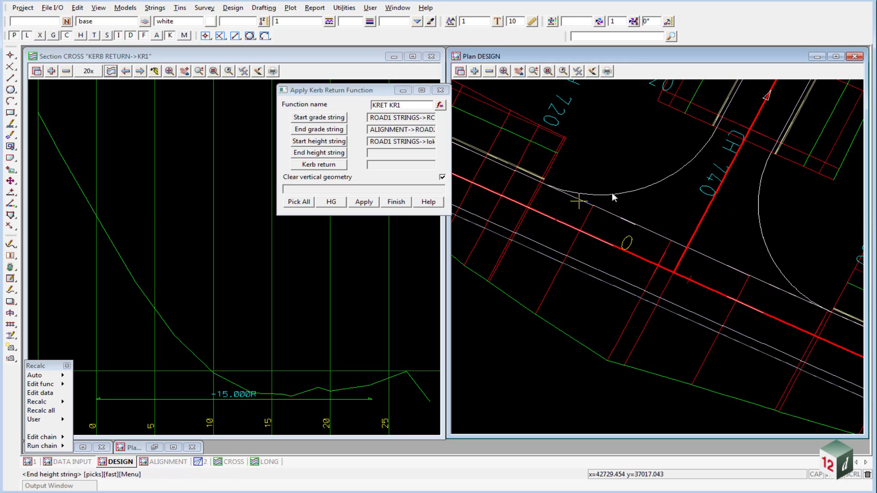
click(736, 96)
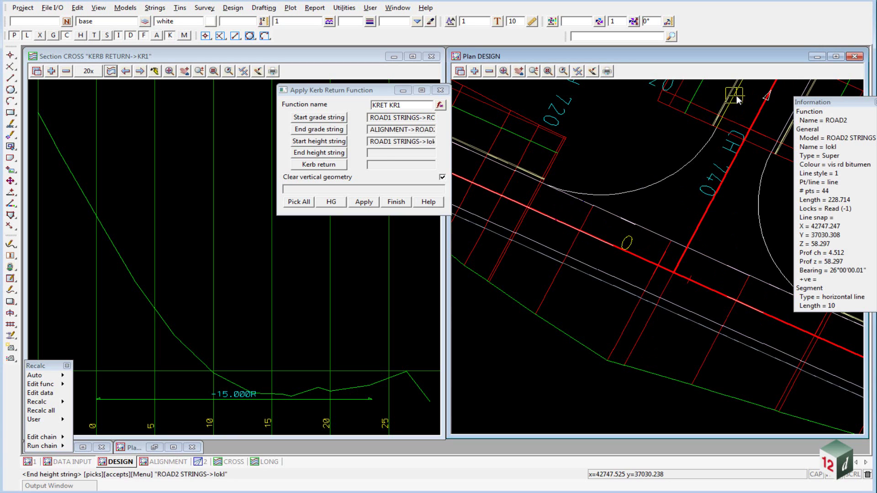
middle_click(737, 99)
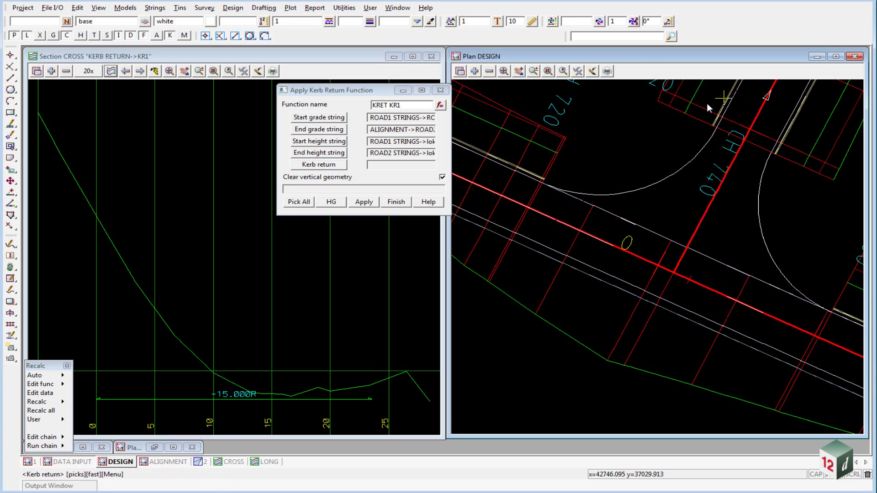
click(644, 191)
middle_click(644, 191)
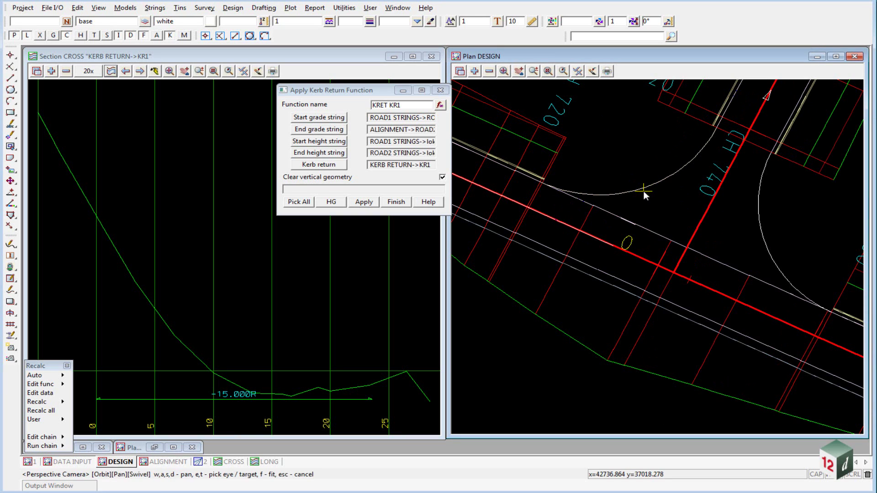
Apply KRET KR1, grading KR1 from -4.527% to -3.210%, and move the dialog to the top
click(361, 202)
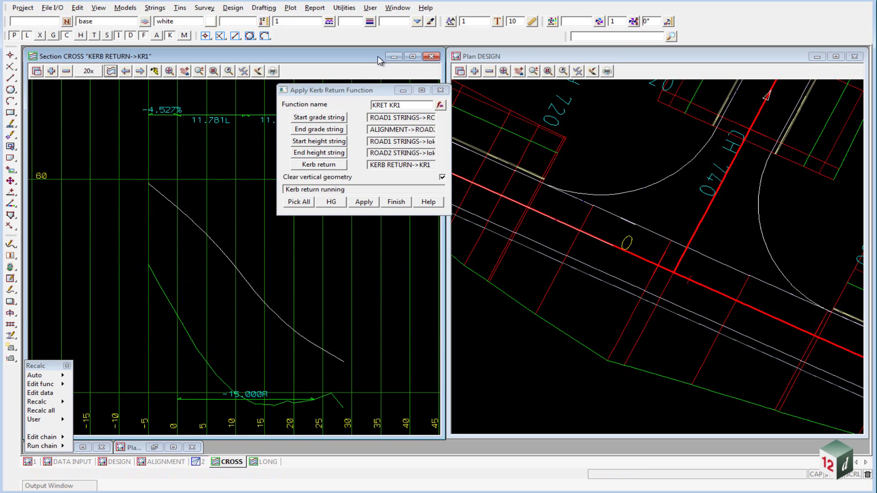
drag(356, 89, 439, 10)
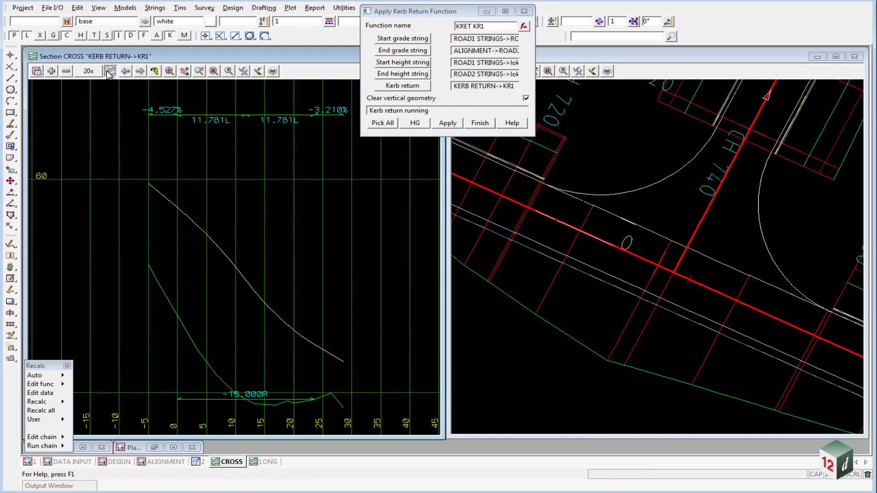
Profile the KR2 arc in the section view and rename the function to KRET KR2
click(754, 241)
middle_click(755, 240)
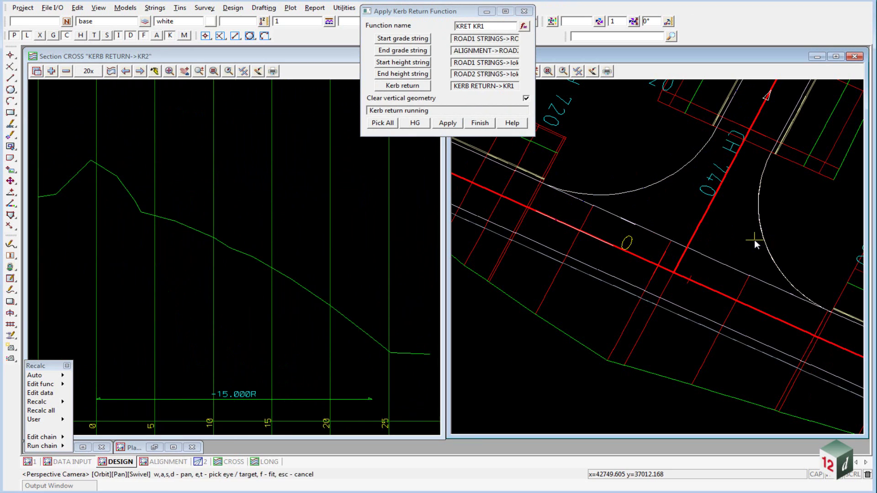
click(486, 25)
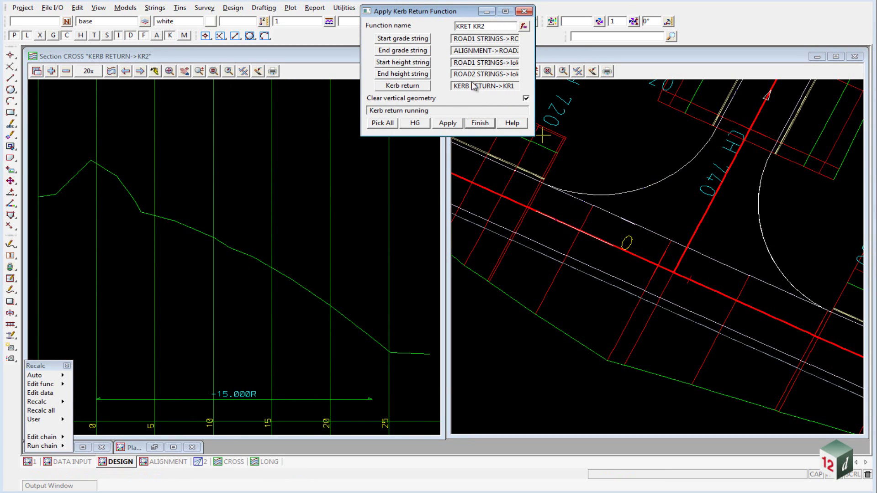
Pick ROAD2 as the start grade string and ROAD1 as the end grade string
click(385, 125)
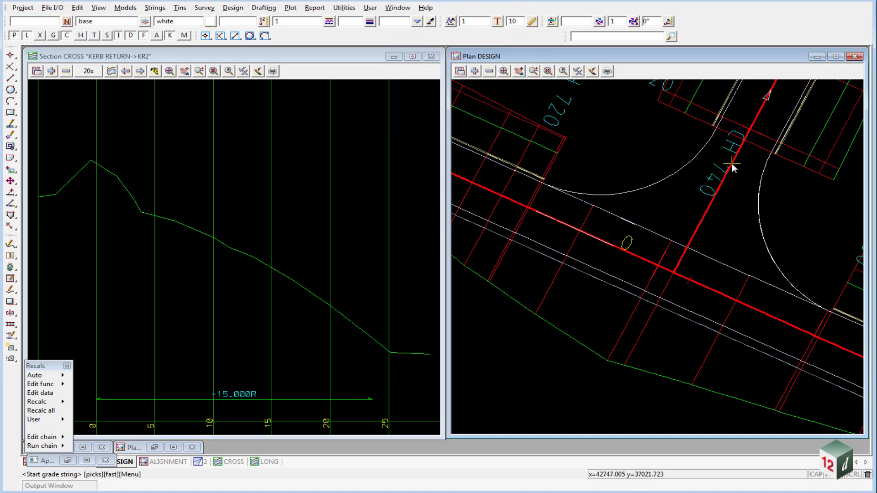
click(722, 182)
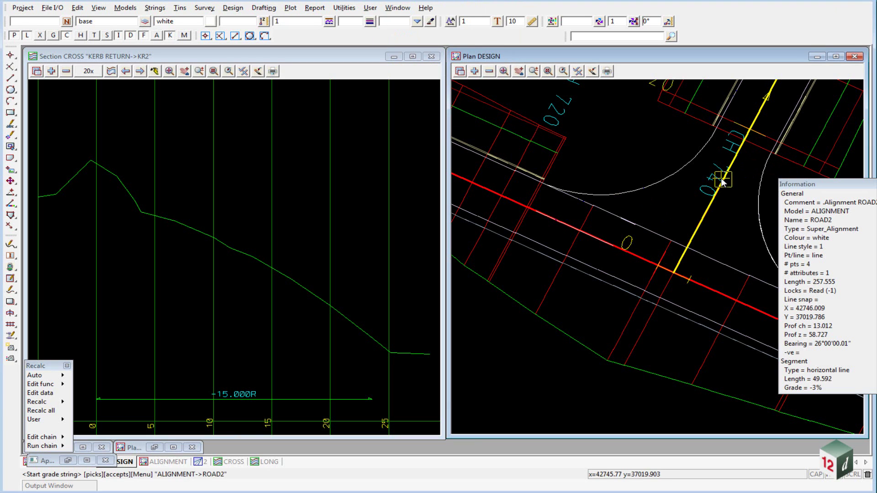
middle_click(721, 183)
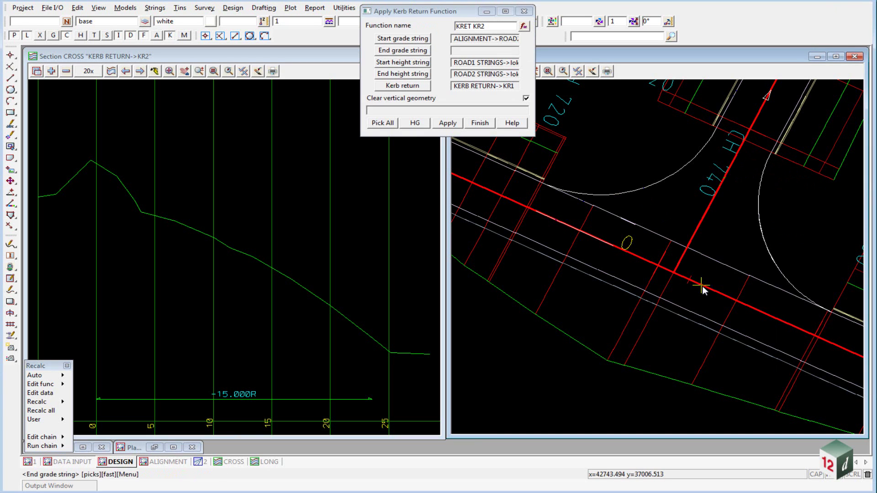
click(702, 287)
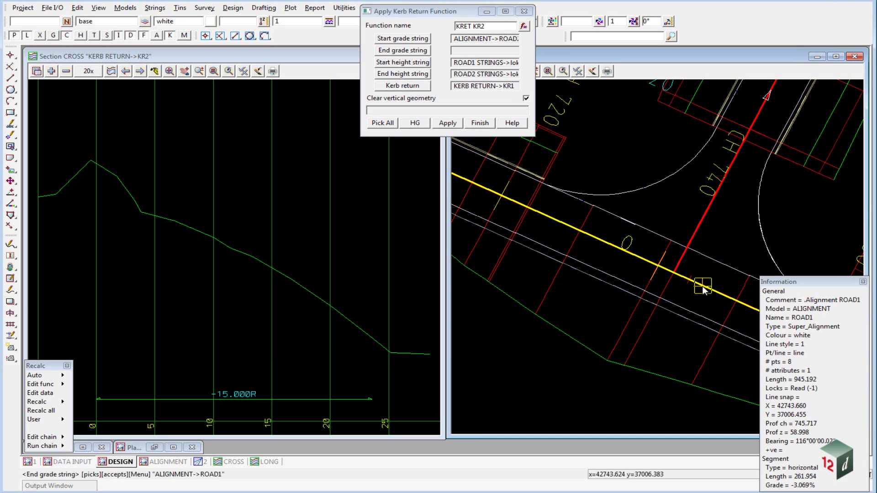
middle_click(703, 287)
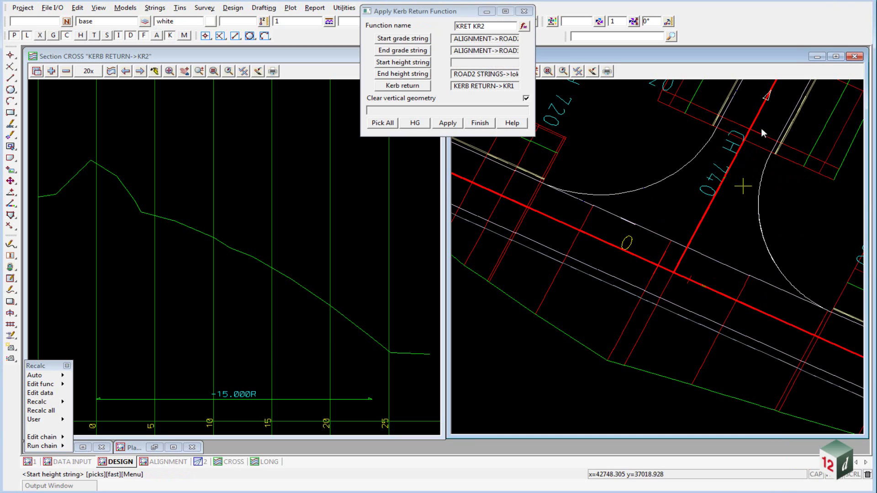
Set lokr and lokl as start and end height strings and KR2 as the kerb return
click(795, 108)
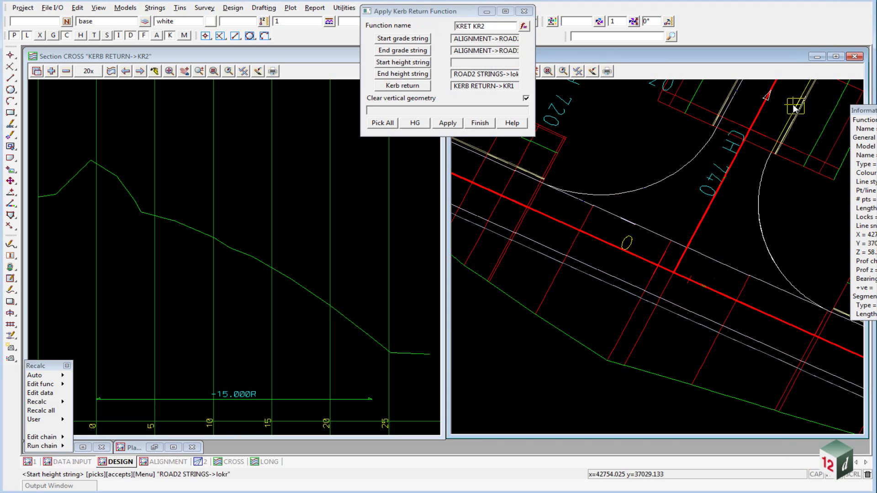
middle_click(794, 108)
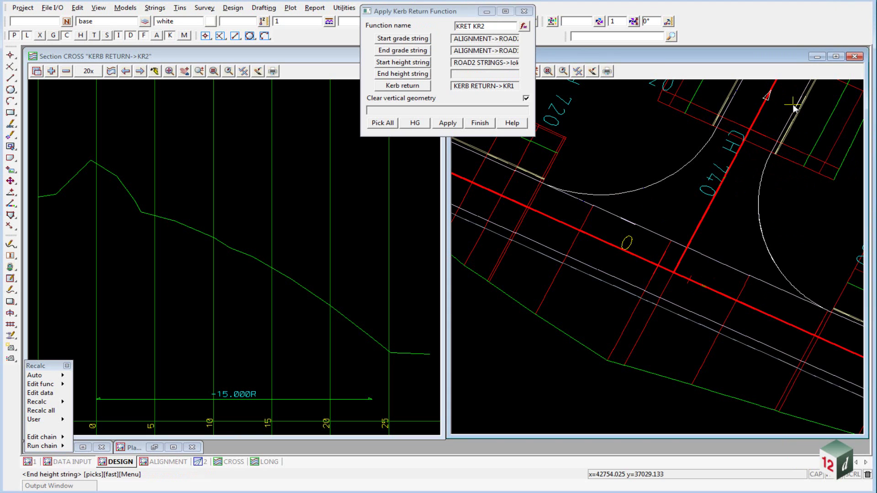
click(768, 287)
middle_click(770, 289)
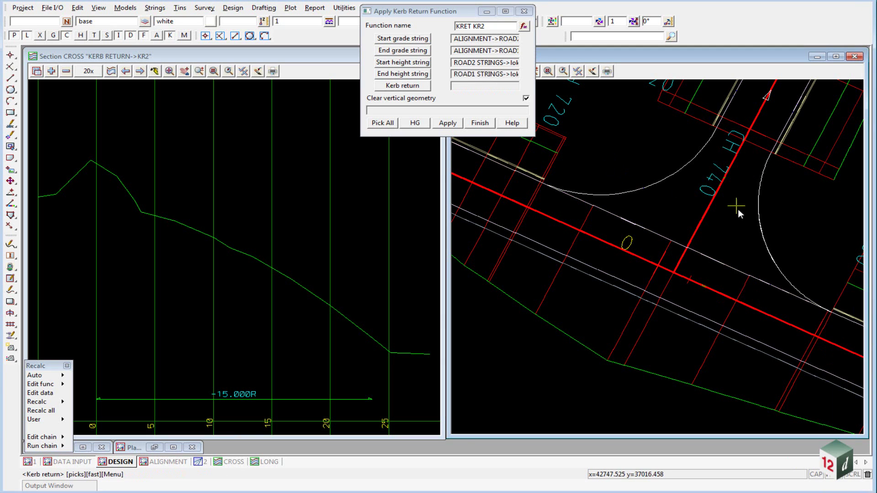
click(755, 232)
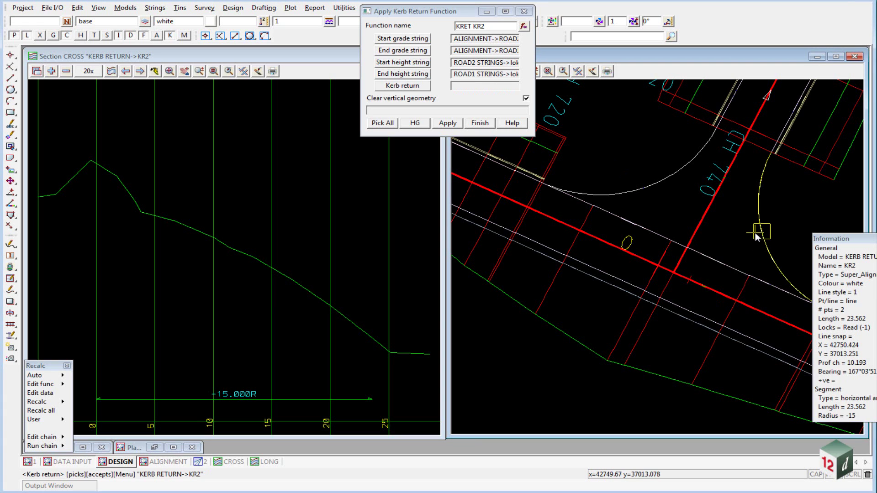
middle_click(755, 232)
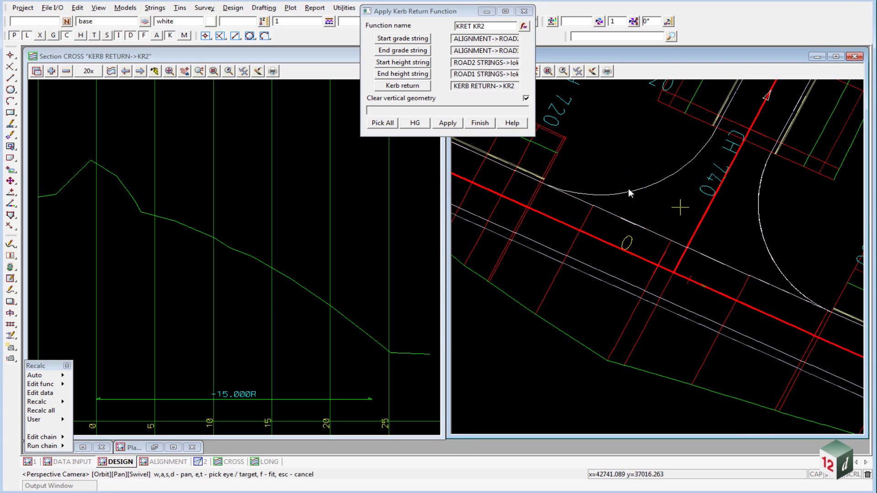
Apply KRET KR2, then zoom the plan onto the ROAD2 cul-de-sac head near chainage 258
click(446, 123)
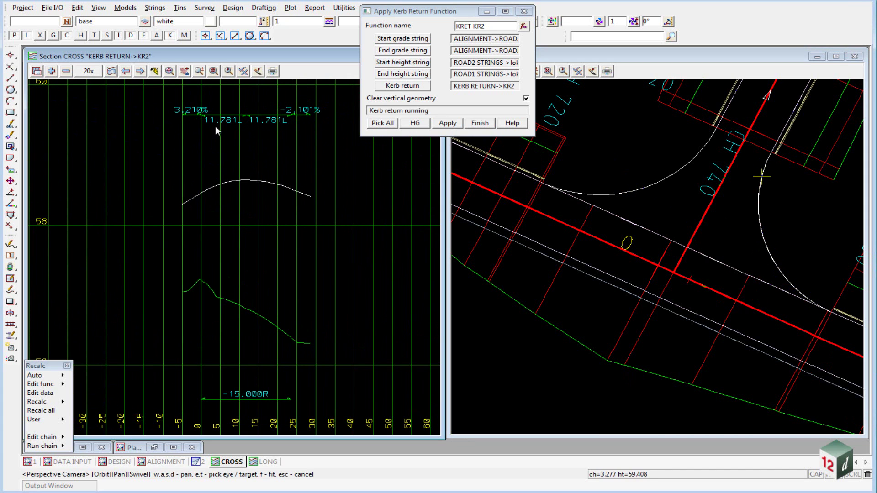
scroll(582, 313, down, 3)
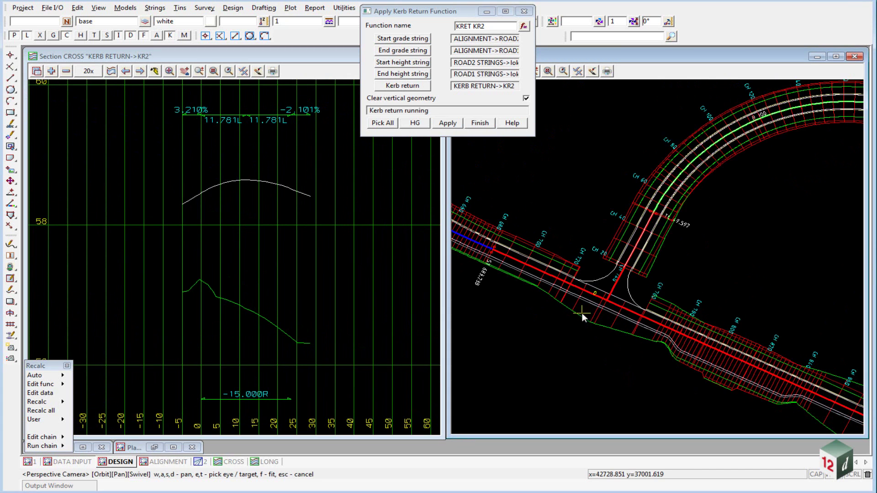
scroll(582, 313, down, 2)
scroll(830, 214, up, 4)
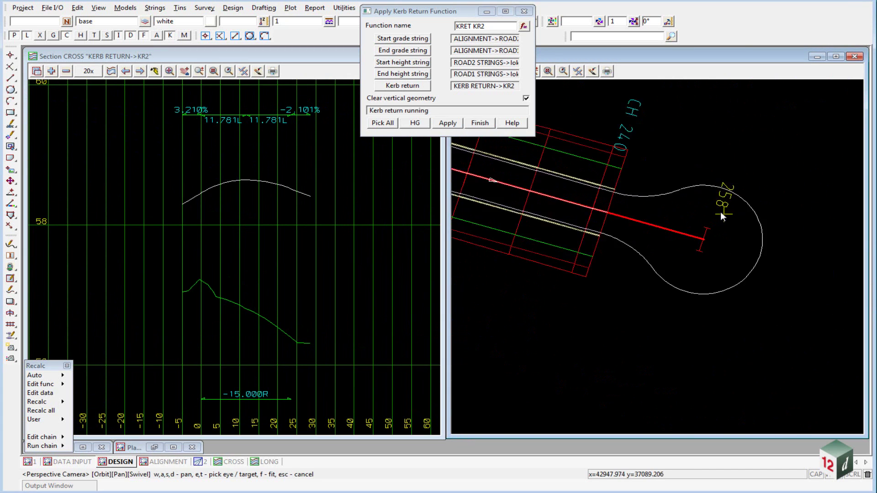
Profile the KR3 cul-de-sac arc in the section view and rename the function KRET KR3
scroll(640, 201, down, 1)
scroll(593, 179, up, 2)
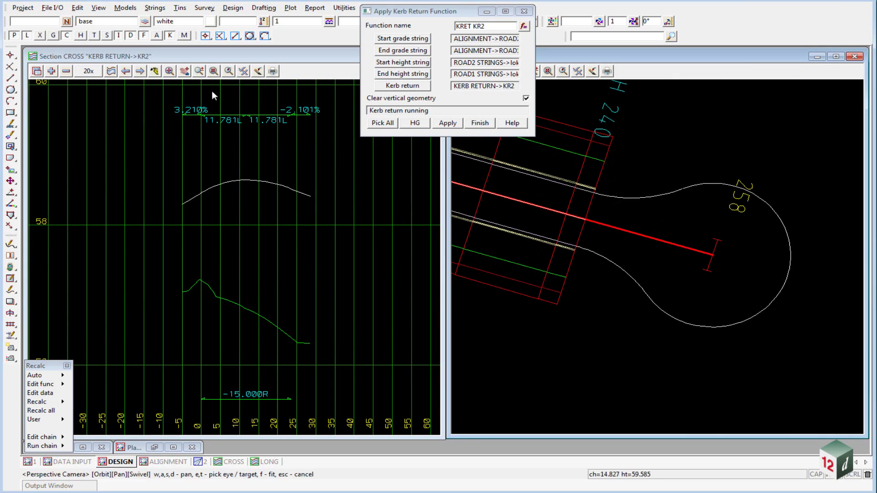
click(111, 70)
click(640, 293)
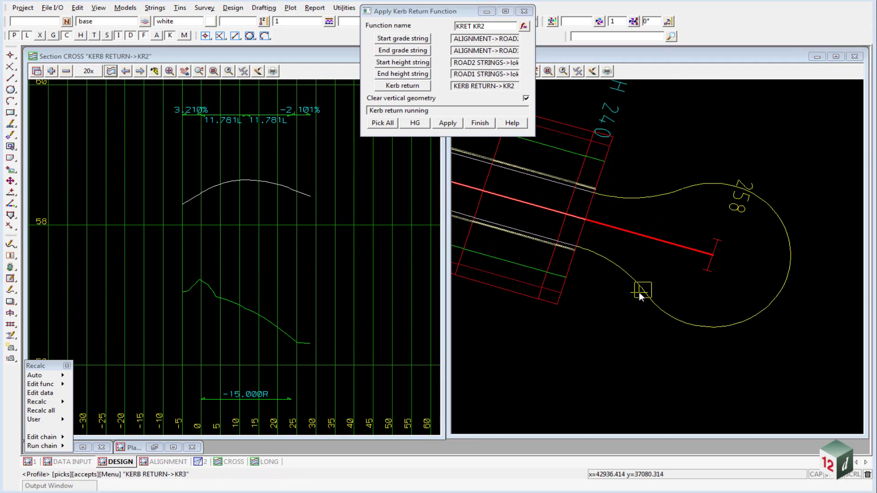
middle_click(640, 292)
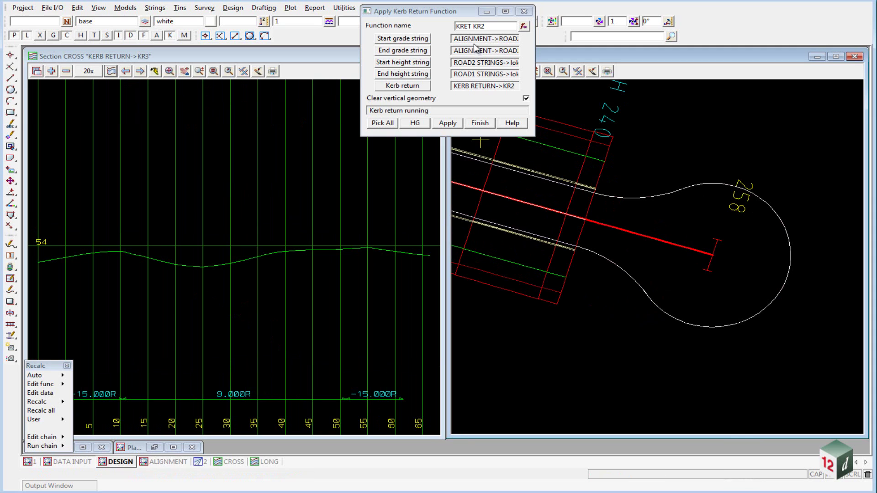
click(489, 28)
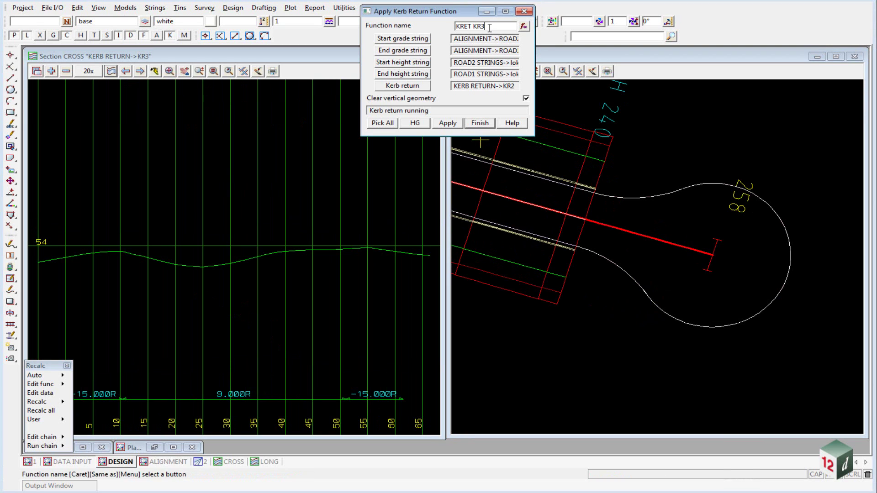
Pick ROAD2 as both the start and end grade strings
click(384, 124)
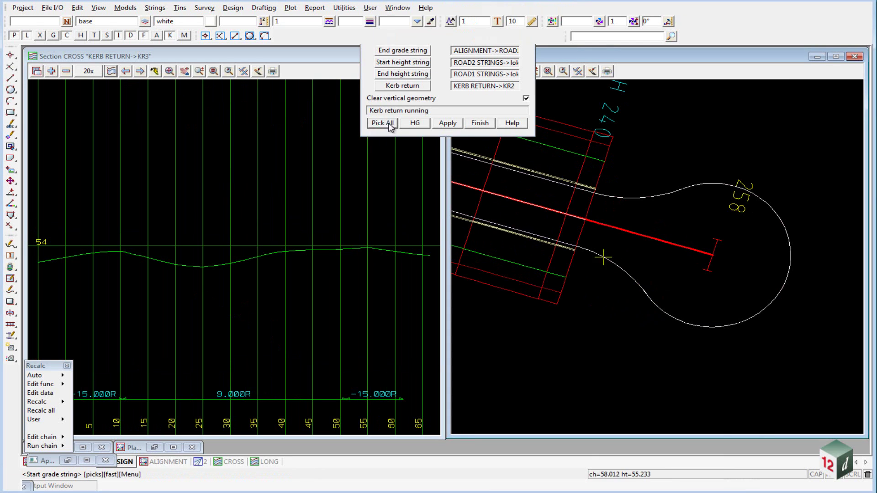
click(658, 240)
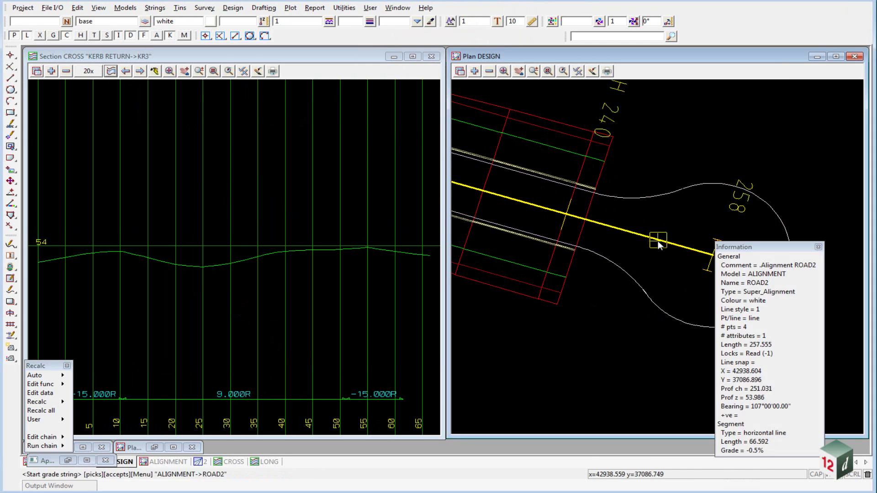
middle_click(654, 239)
click(654, 240)
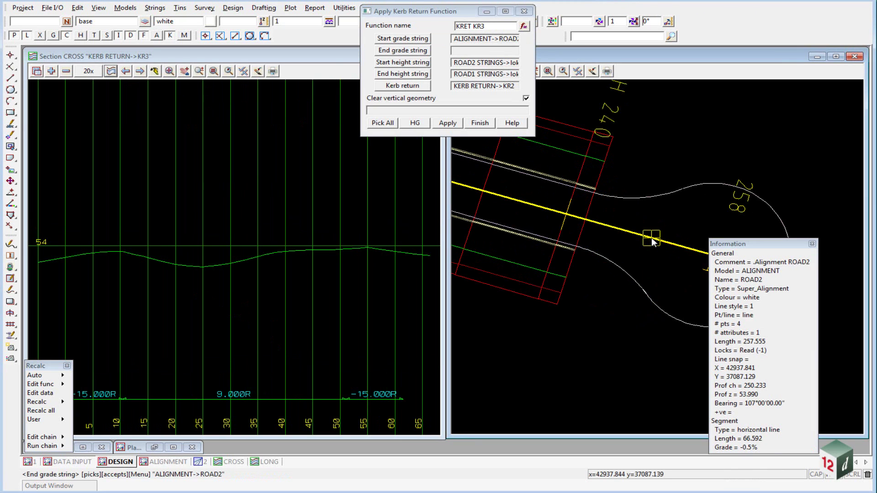
middle_click(652, 237)
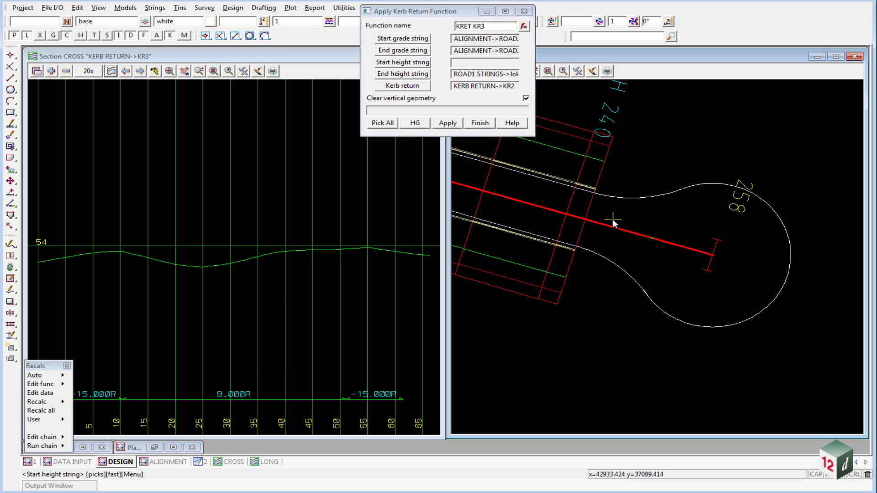
Set lokl and lokr as start and end height strings, KR3 as kerb return, and apply
click(540, 180)
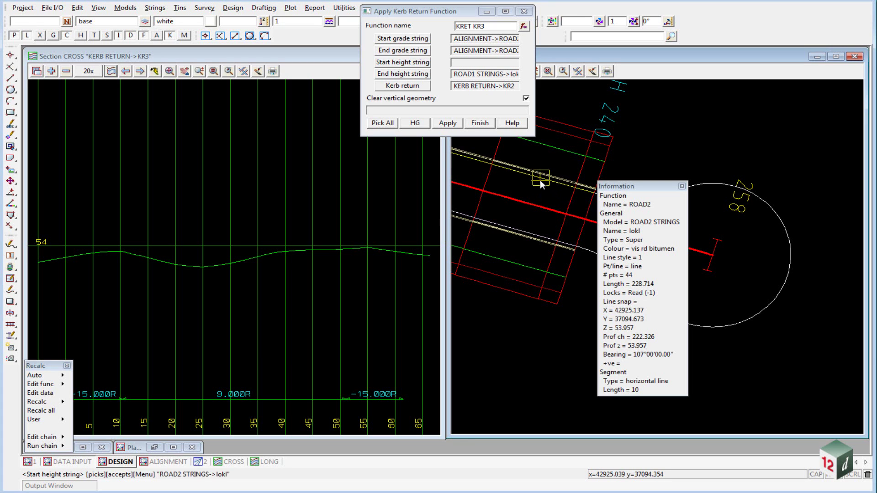
middle_click(540, 180)
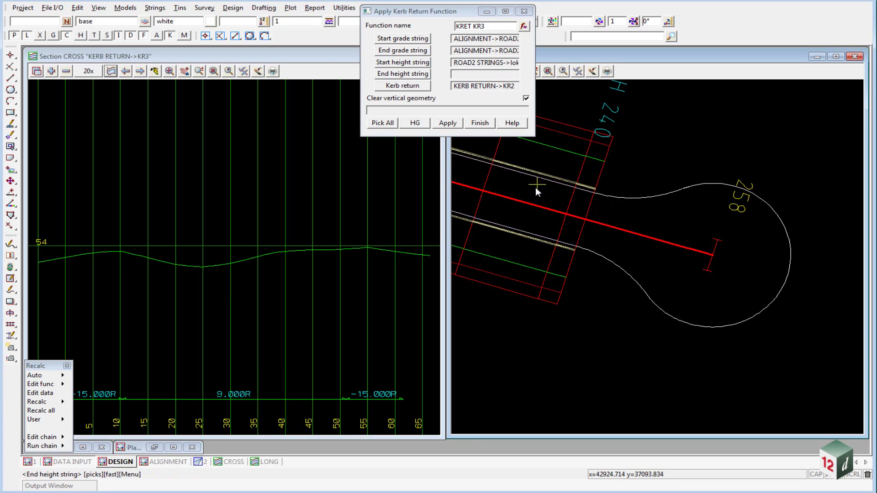
click(532, 233)
click(532, 234)
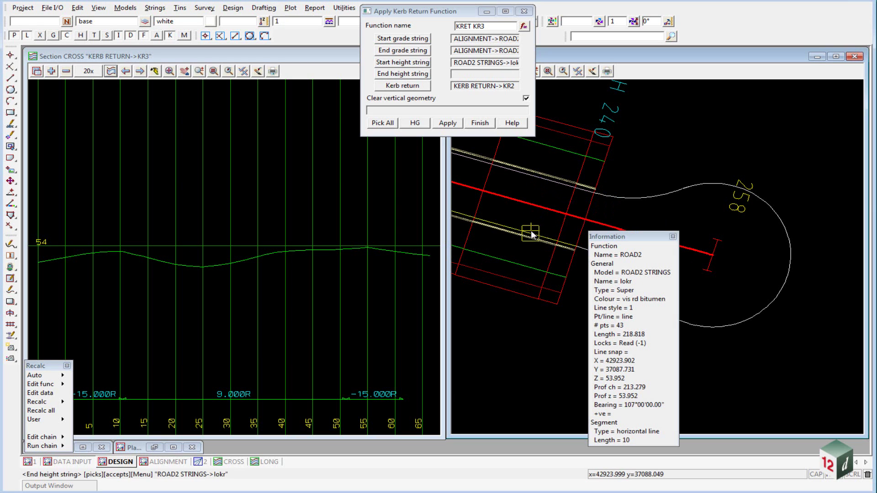
middle_click(531, 230)
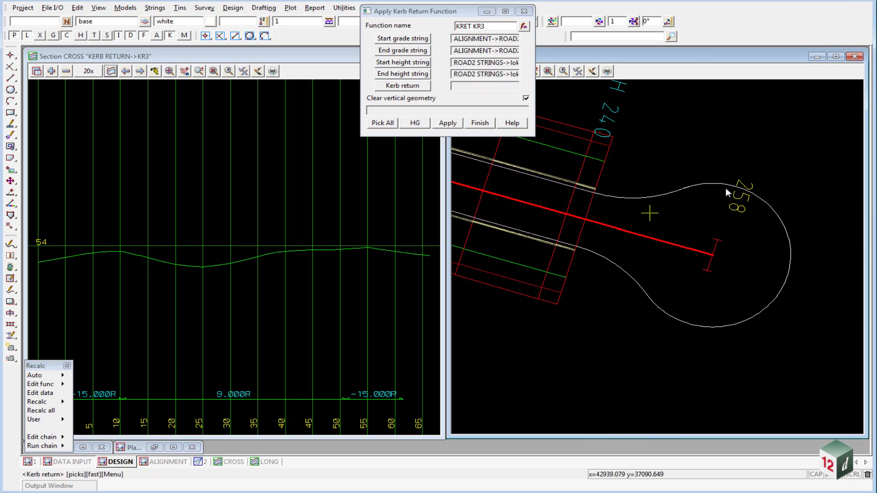
click(708, 184)
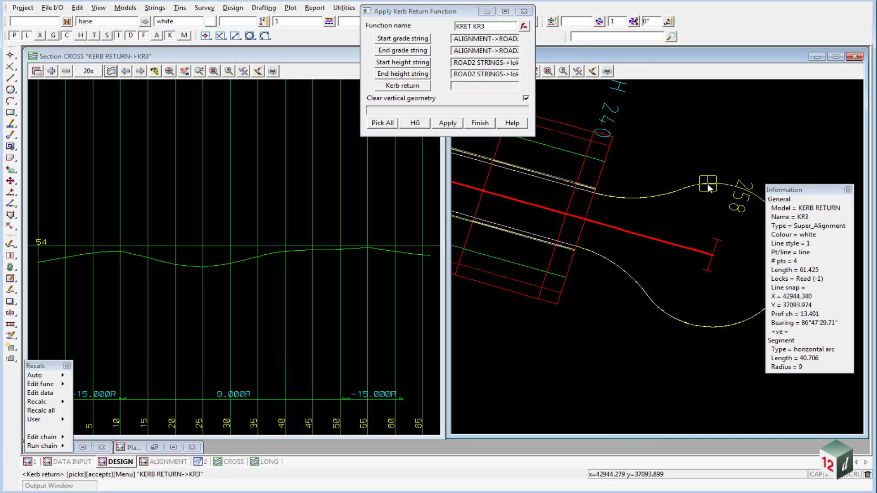
middle_click(709, 183)
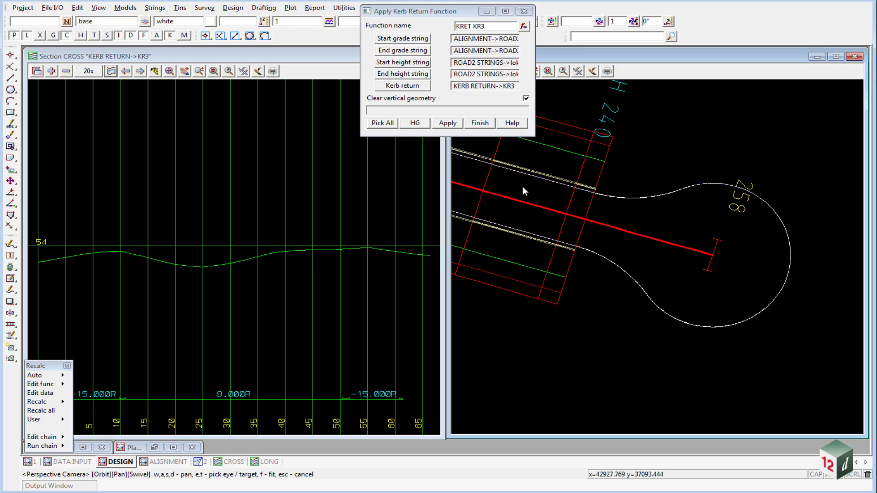
click(446, 124)
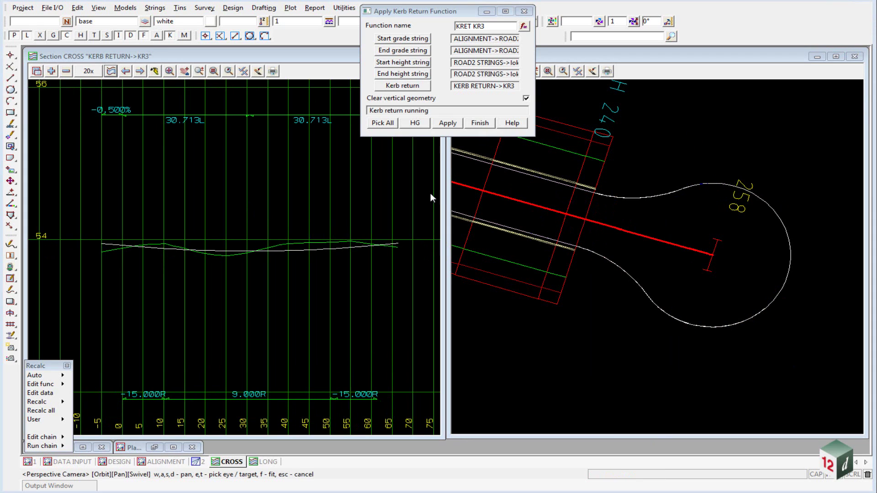
Finish KRET KR3, leaving KR3 graded between -0.500% and 0.500%
click(483, 123)
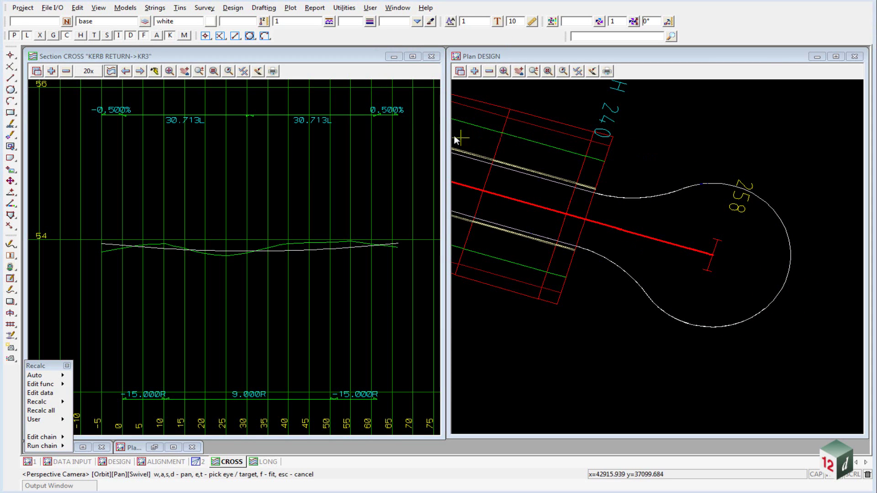
Create the KR3 WIDENING Road Widening (Xfall Envelope) function referenced to ROAD2, chainages 0 to 257.5555
click(11, 302)
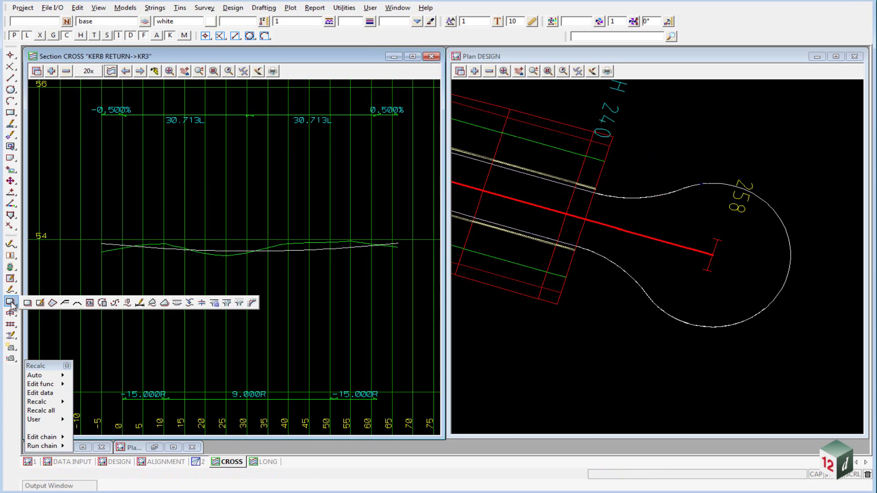
click(177, 303)
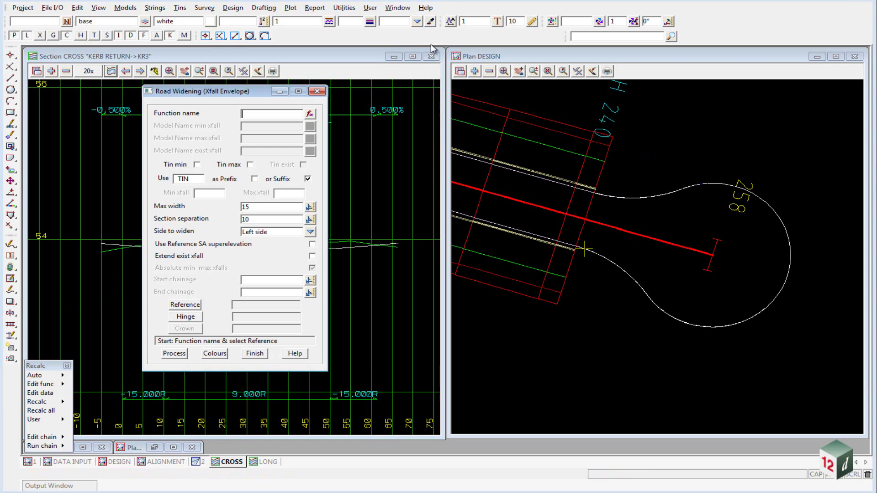
click(267, 114)
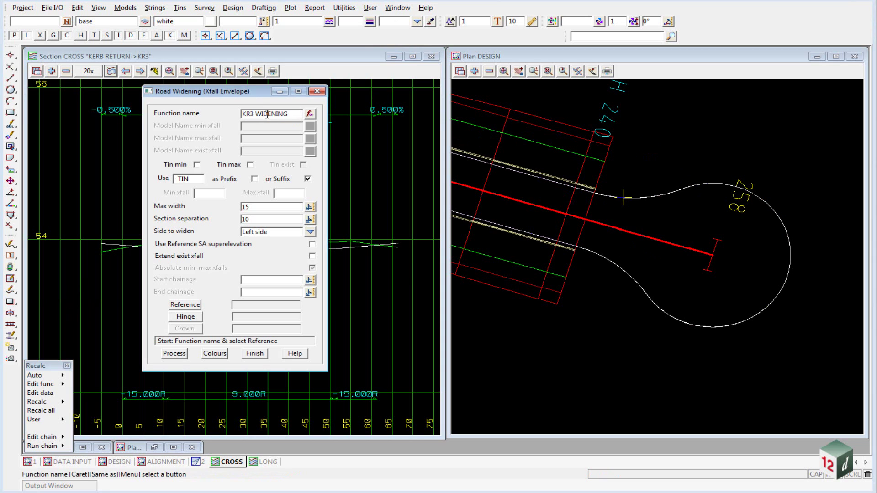
key(Return)
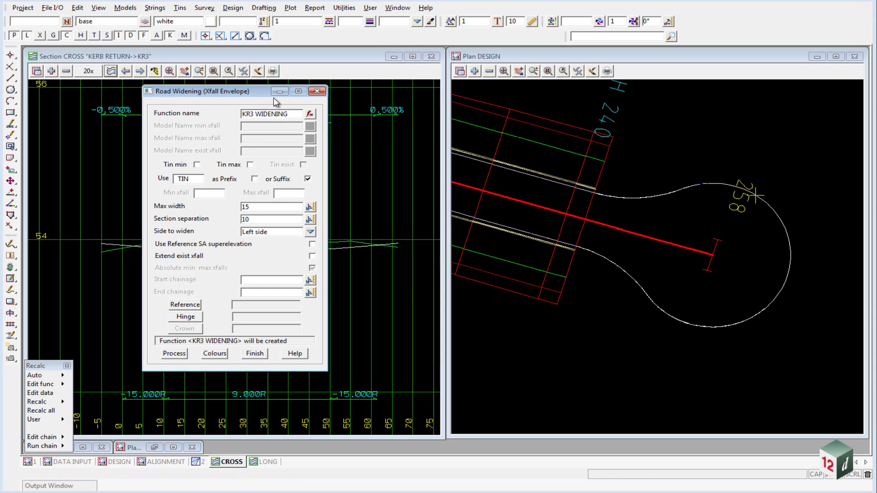
click(182, 305)
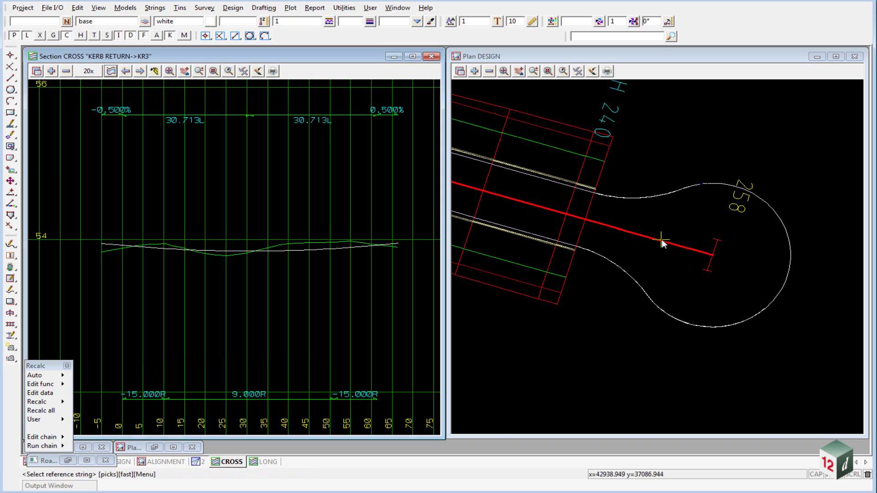
click(662, 240)
middle_click(662, 240)
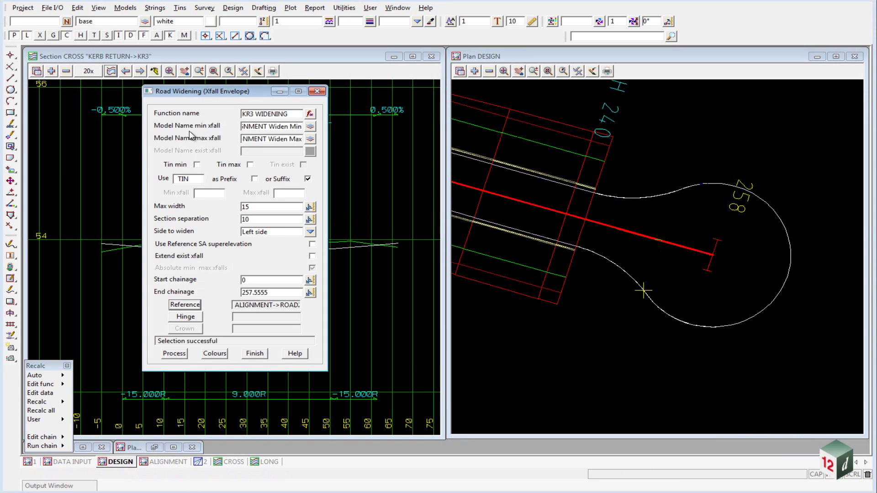
Replace the ALIGNMENT prefix with KR3 in the min and max crossfall model names
click(265, 126)
drag(268, 126, 146, 123)
text(KR3)
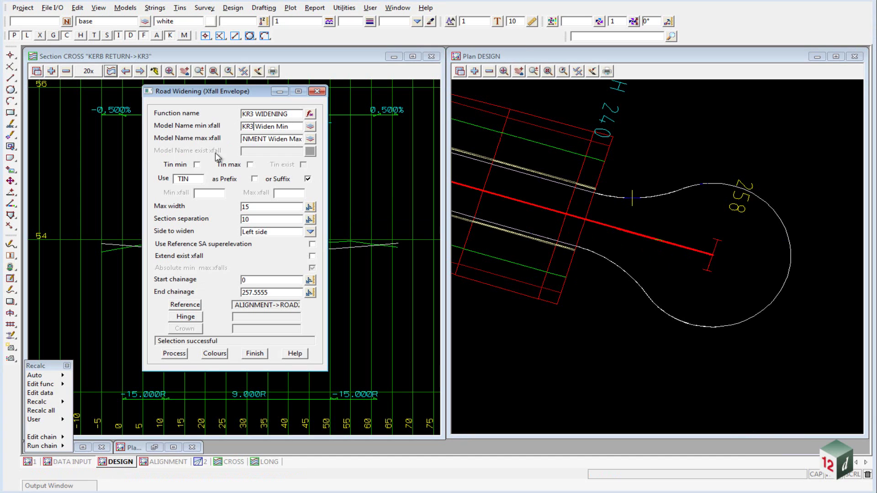
drag(263, 139, 127, 146)
text(KR3)
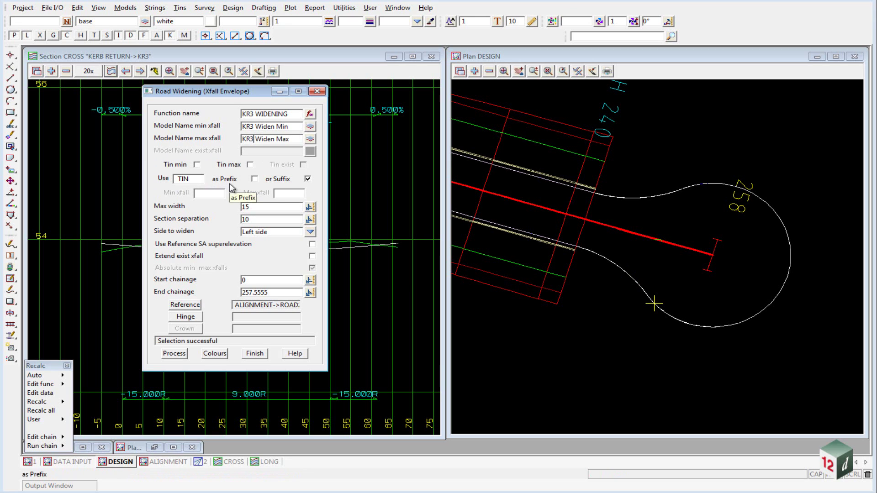
Enter a minimum crossfall of -2 and a maximum crossfall of -5
click(210, 193)
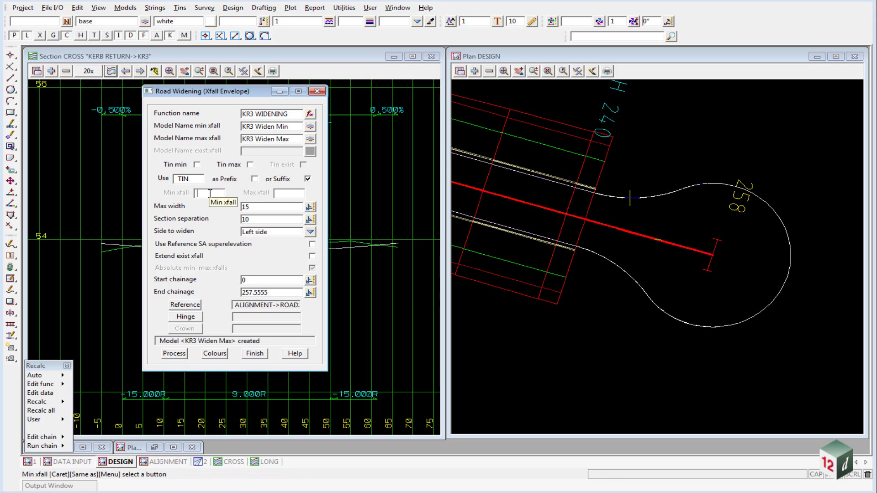
text(-2)
click(293, 194)
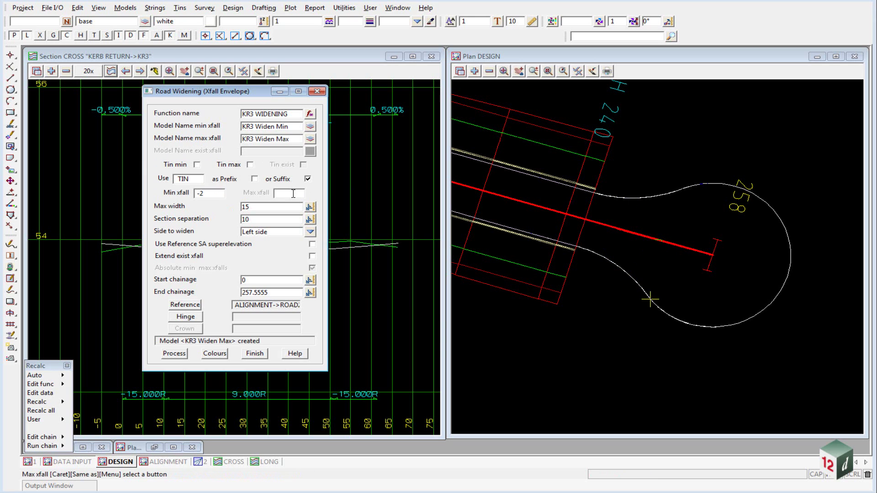
text(-5)
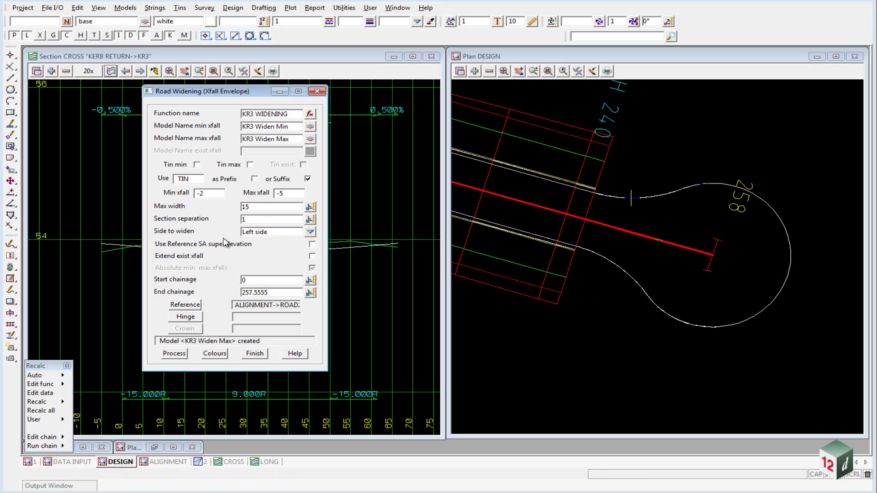
Widen both sides, and measure start chainage 242.2665 along the ROAD2 string from the picked point
click(310, 232)
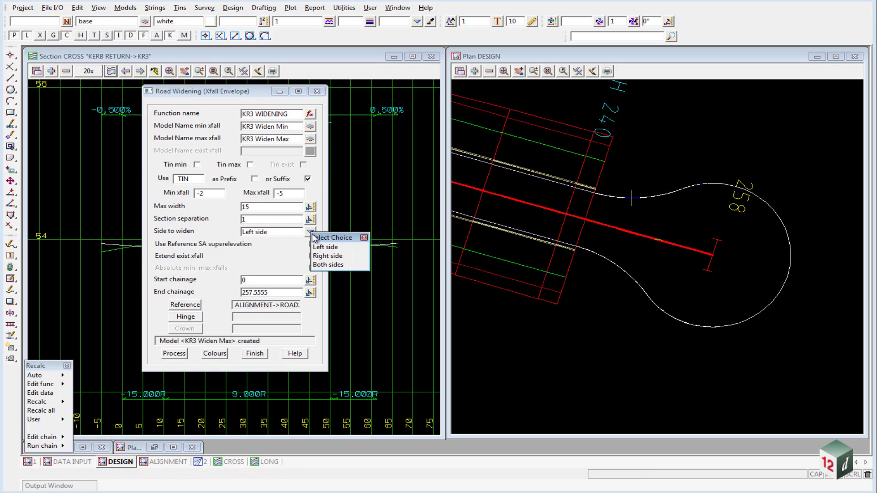
click(330, 265)
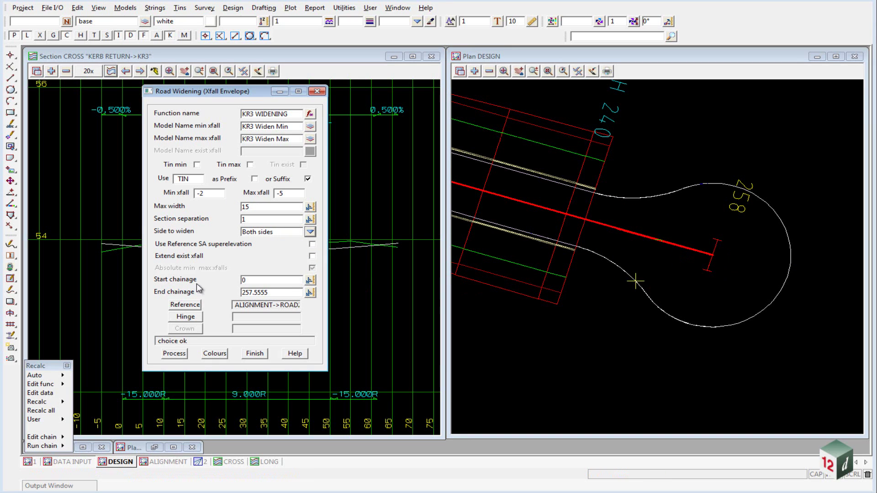
right_click(309, 280)
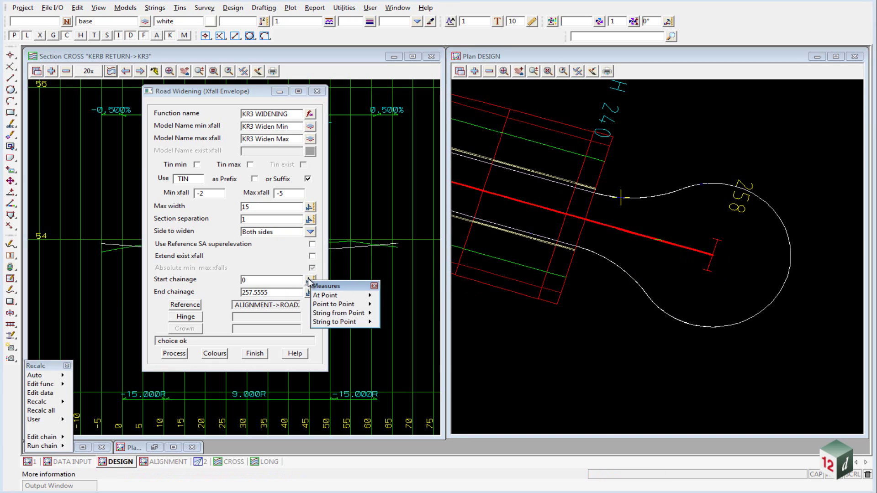
click(347, 313)
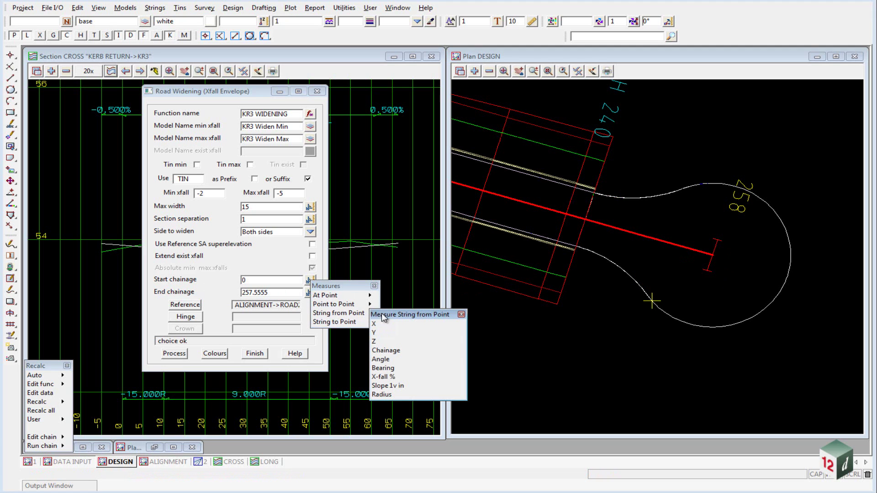
click(386, 350)
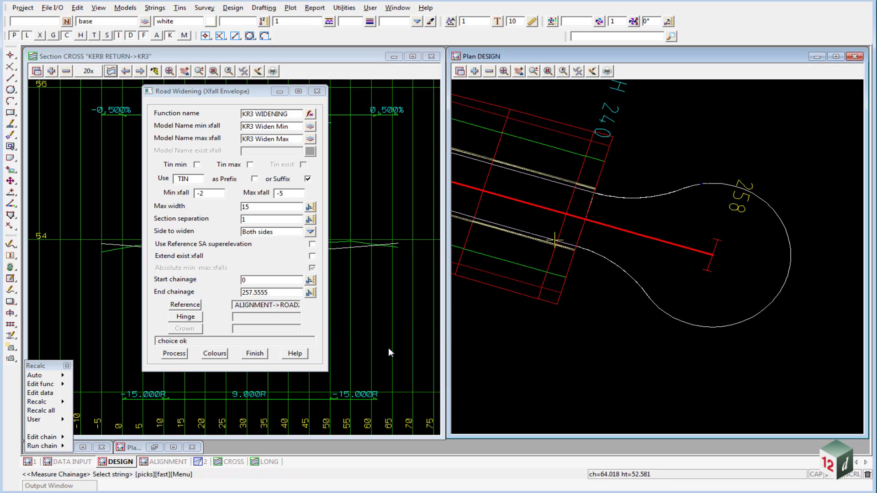
click(665, 241)
middle_click(654, 242)
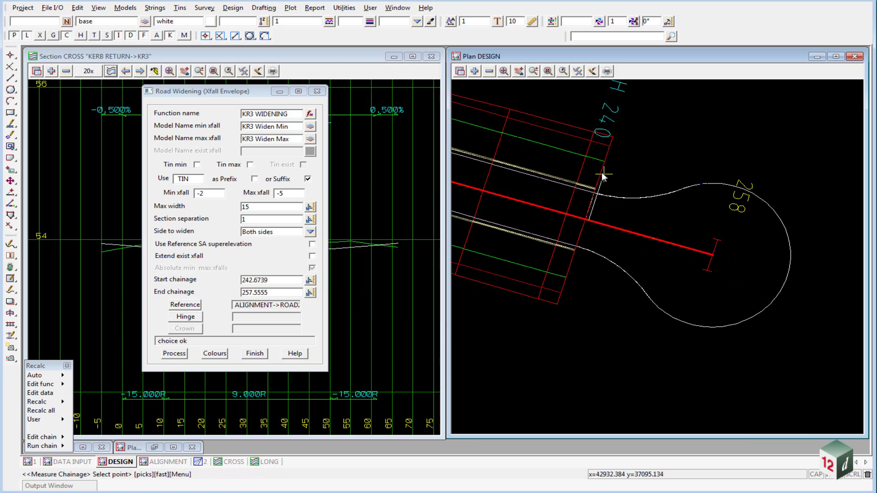
click(602, 172)
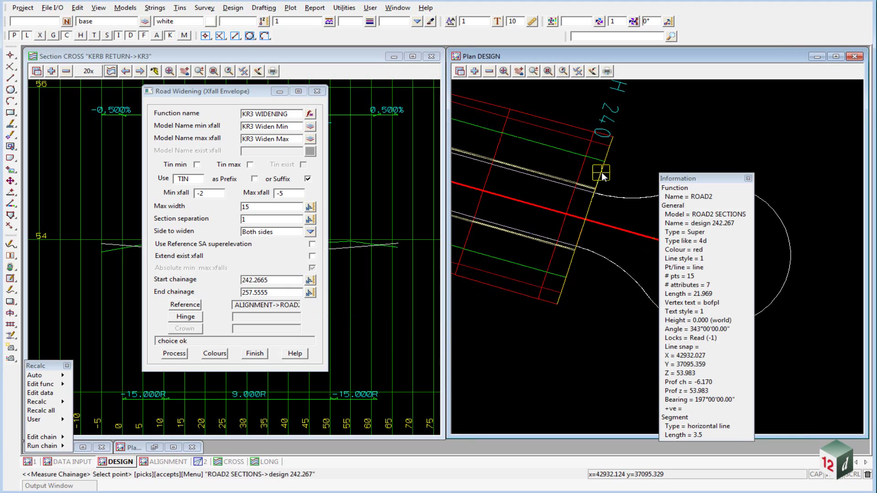
middle_click(602, 172)
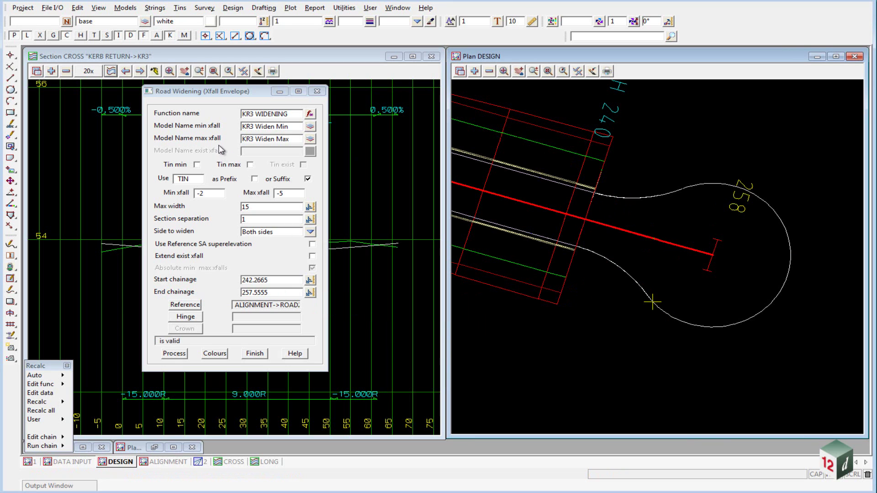
Process and finish the KR3 widening, then add KR3 Widen Max and KR3 Widen Min to the cross-section
click(174, 354)
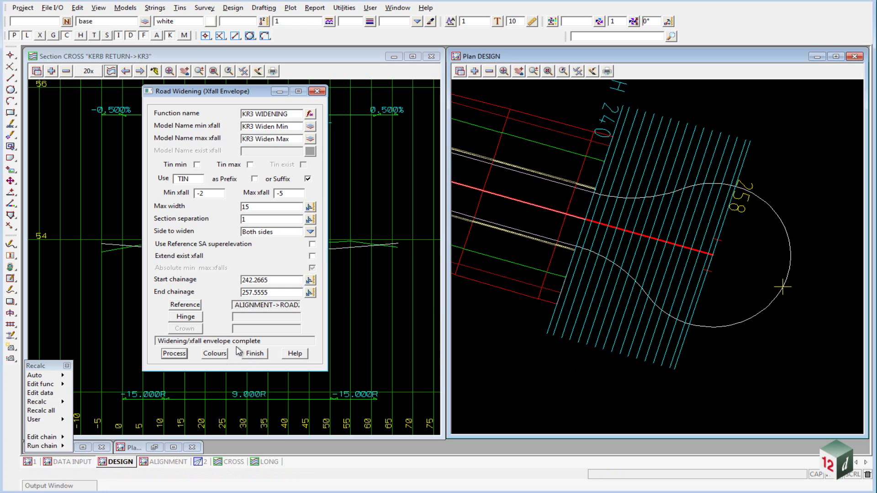
click(254, 353)
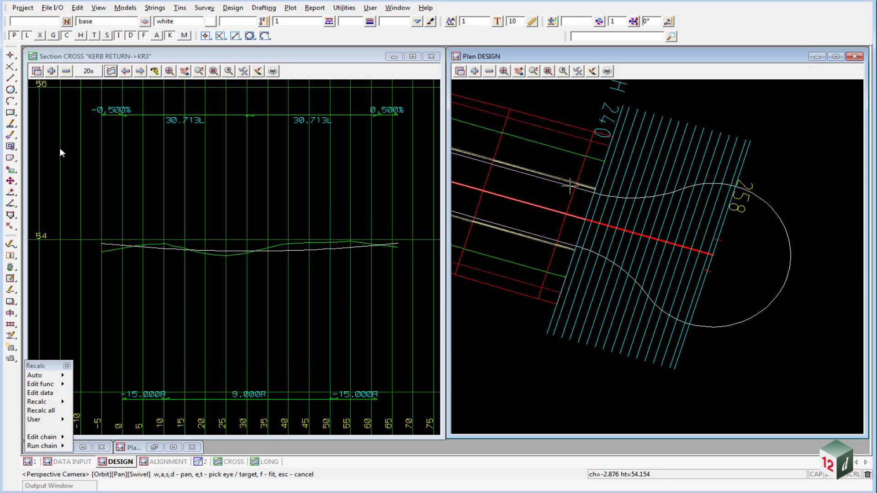
click(51, 71)
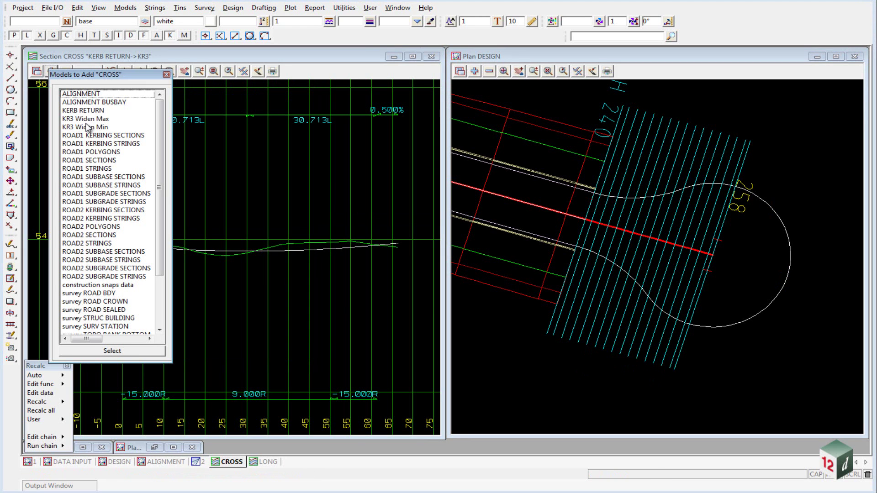
drag(102, 120, 103, 128)
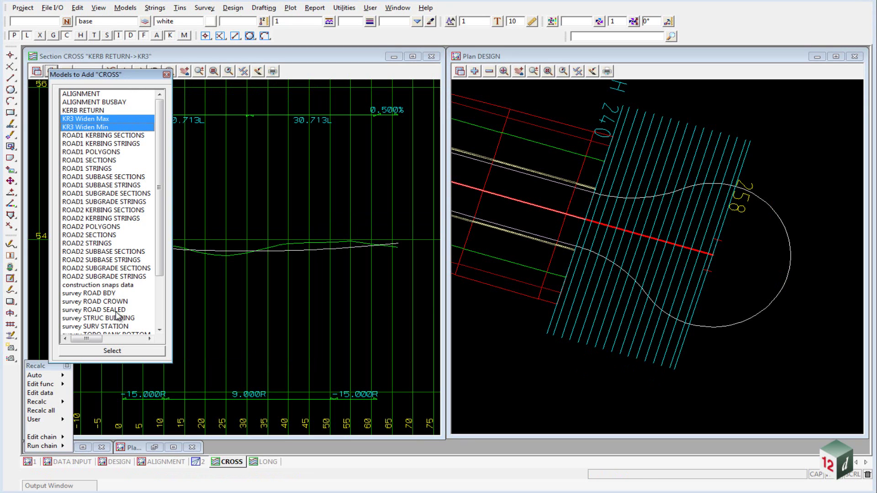
click(112, 352)
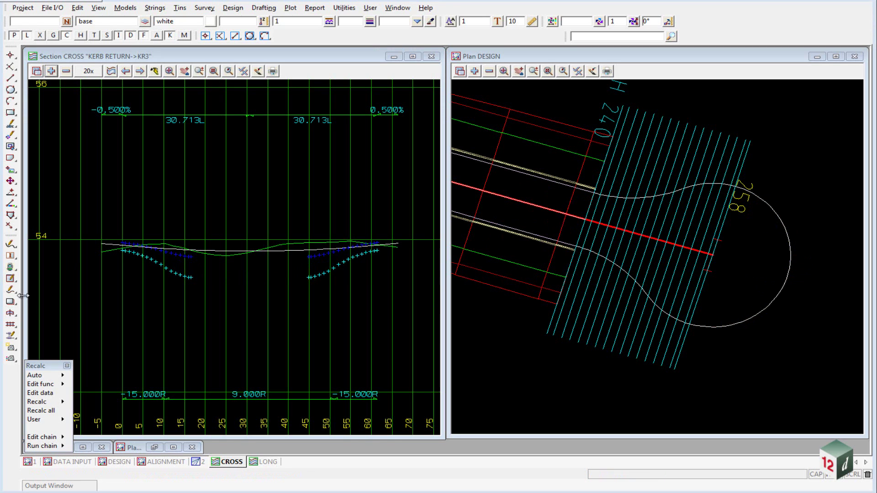
Edit the ROAD2 super alignment and extend horizontal line part 3 to relative end 10
click(9, 291)
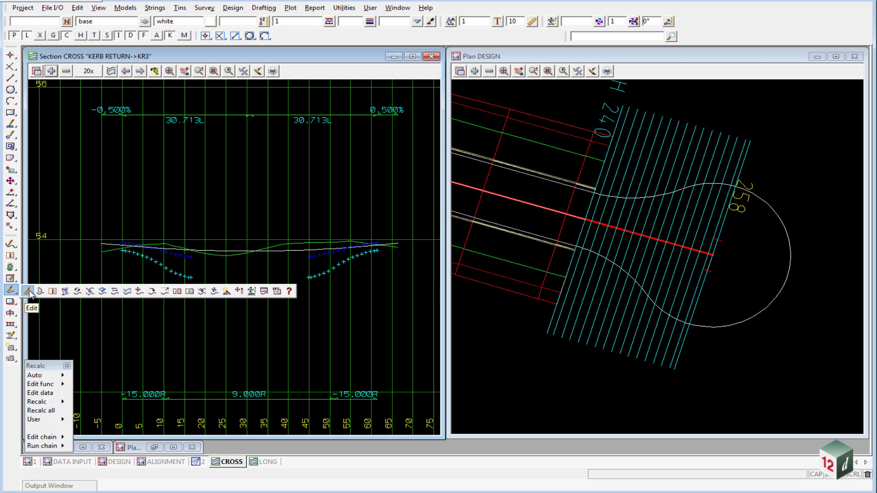
click(28, 291)
click(645, 237)
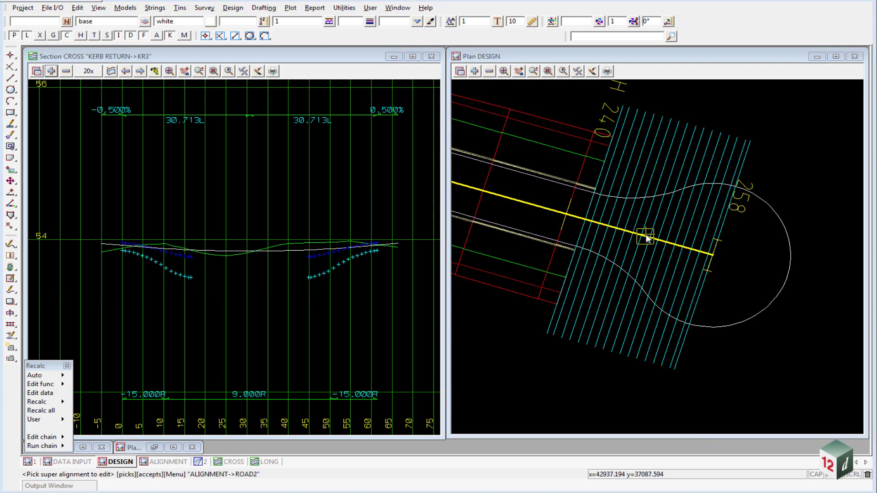
middle_click(645, 235)
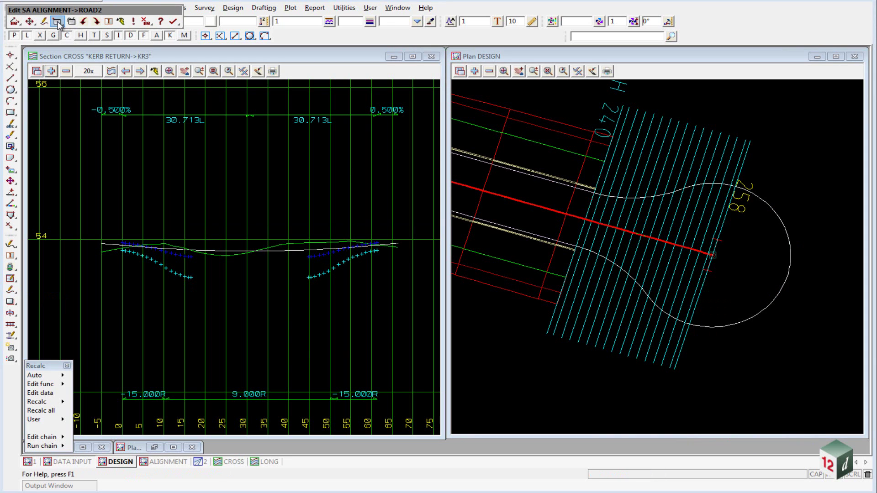
click(49, 21)
click(88, 46)
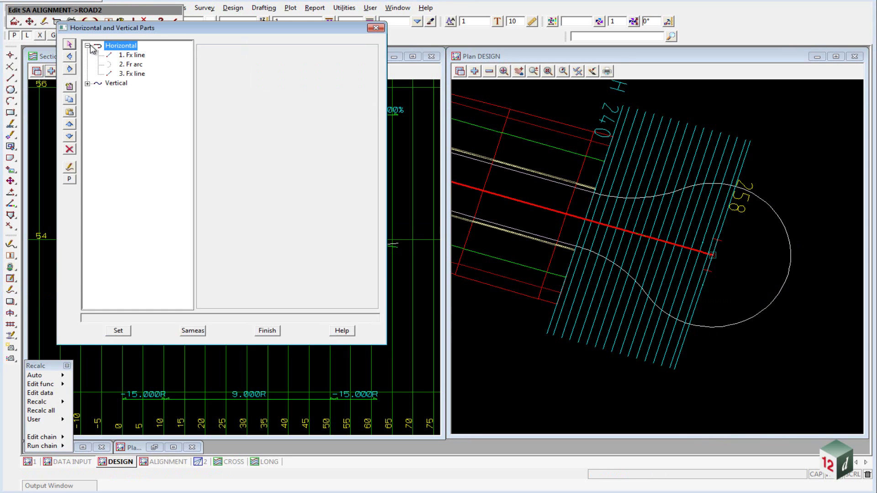
click(131, 75)
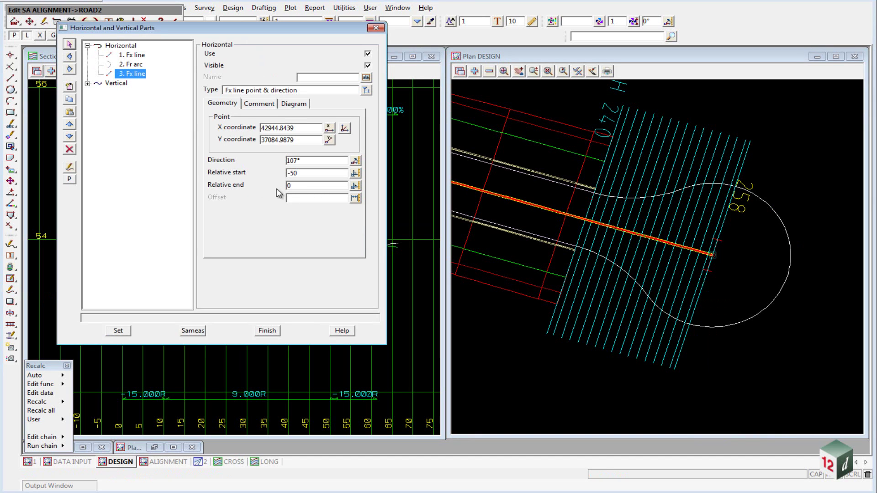
click(301, 187)
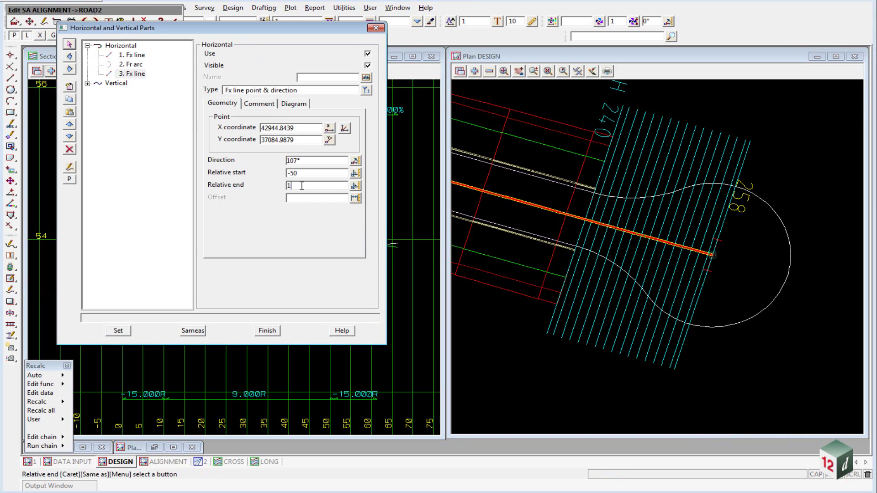
click(117, 330)
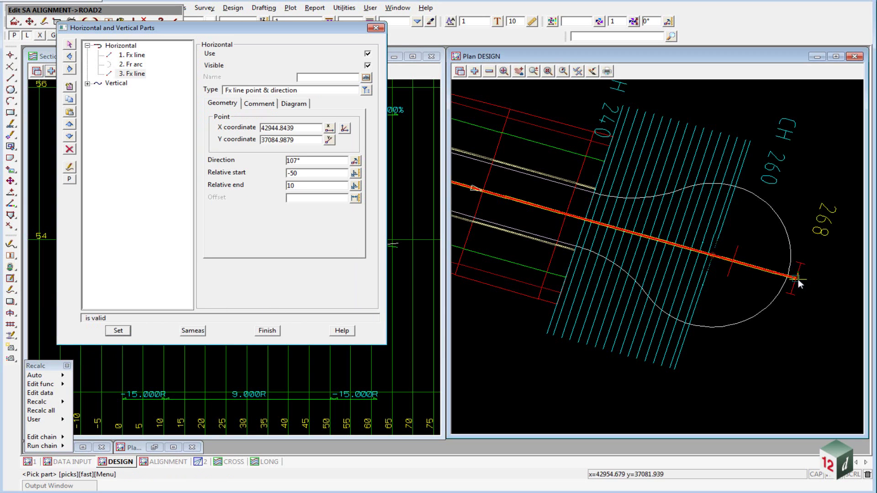
Insert a new vertical part after the last line, typed as Line fixed > Point & grade
click(115, 84)
click(88, 84)
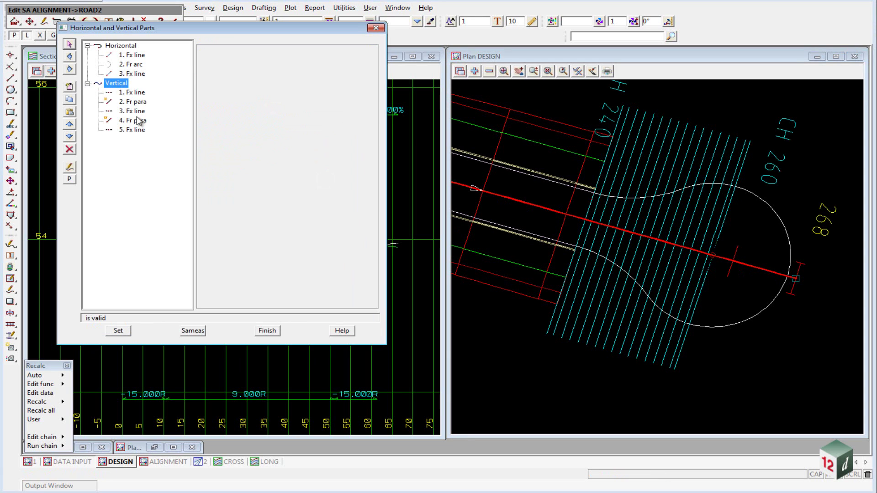
click(130, 130)
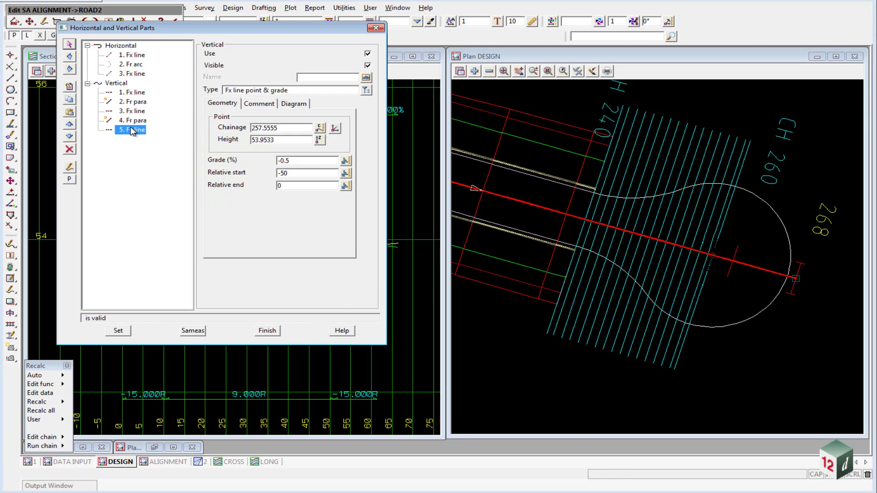
click(69, 86)
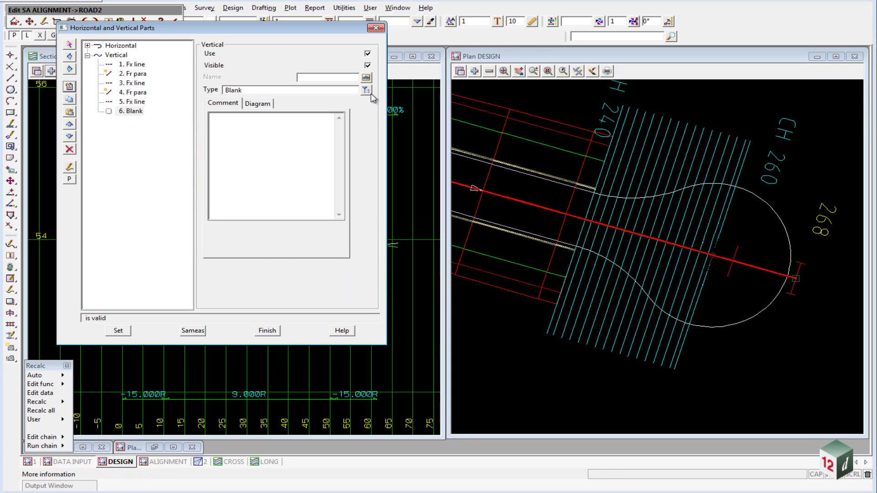
click(366, 90)
click(385, 123)
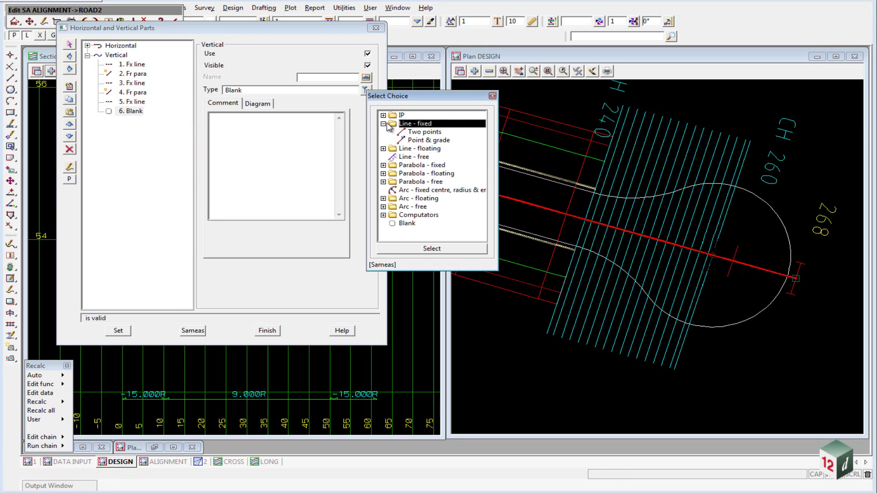
double_click(428, 142)
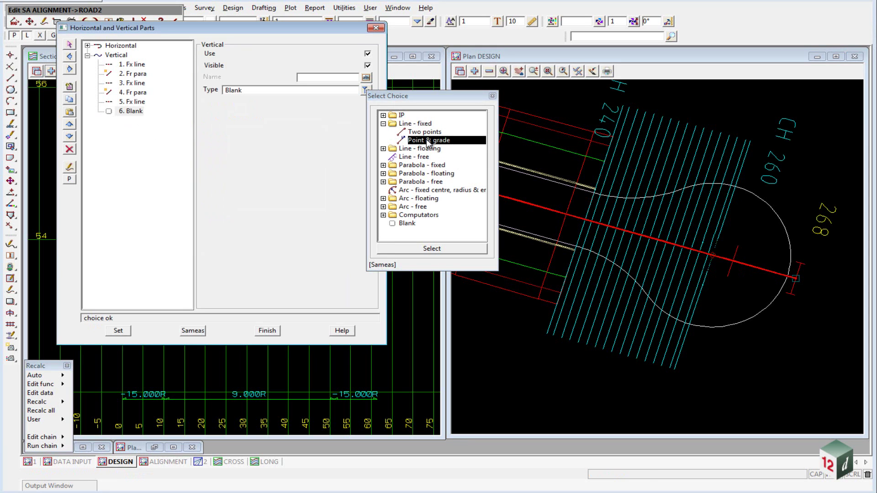
In the ROAD2 long section, pick the grade line start at chainage 257.5555, height 53.9533
drag(204, 34, 630, 28)
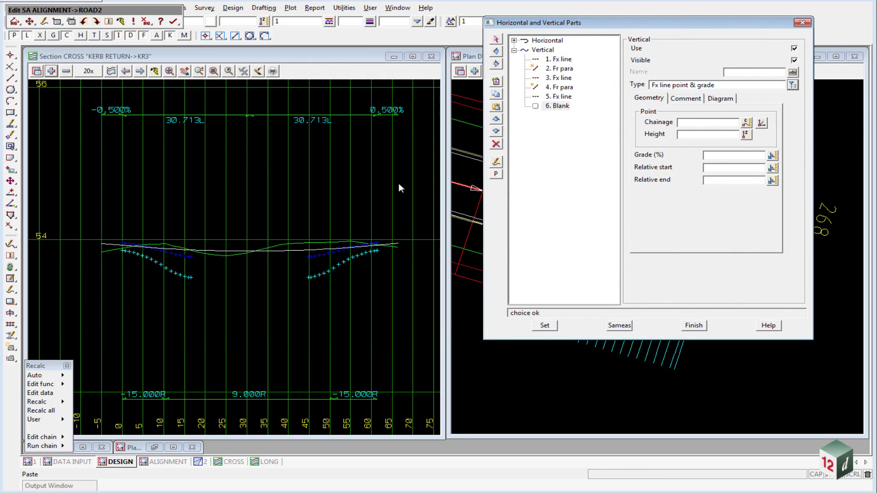
click(266, 463)
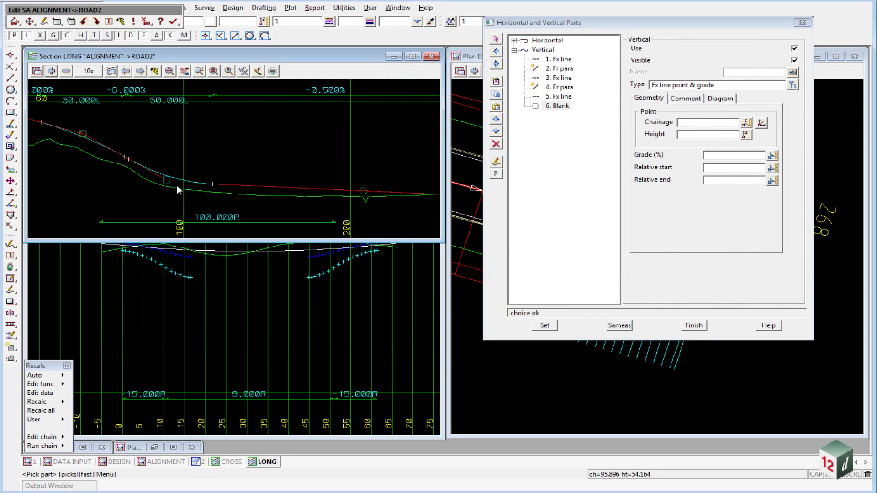
click(238, 152)
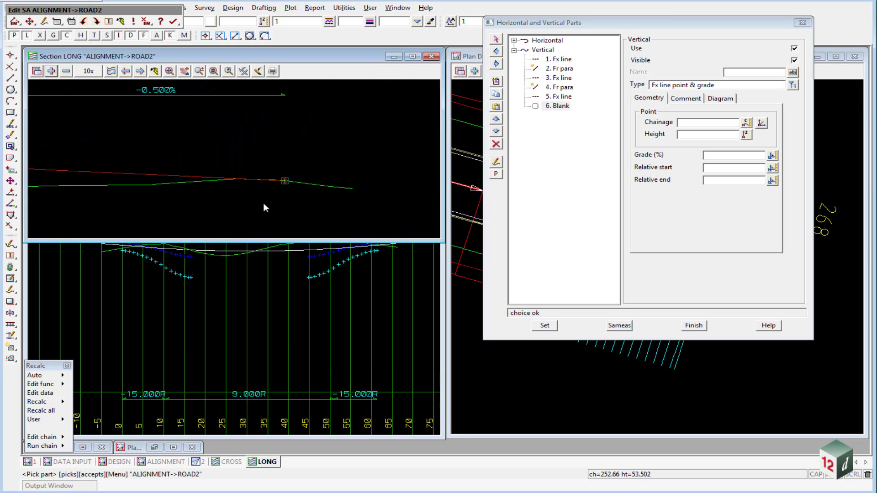
click(767, 128)
click(248, 178)
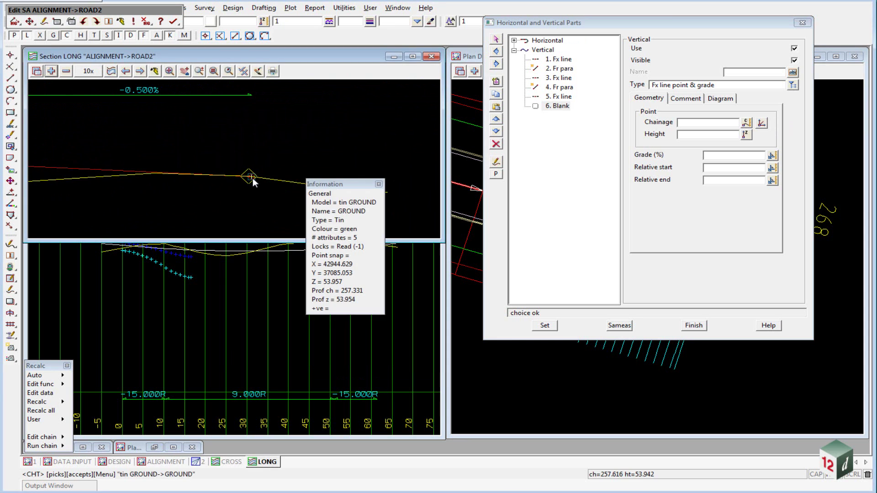
click(253, 179)
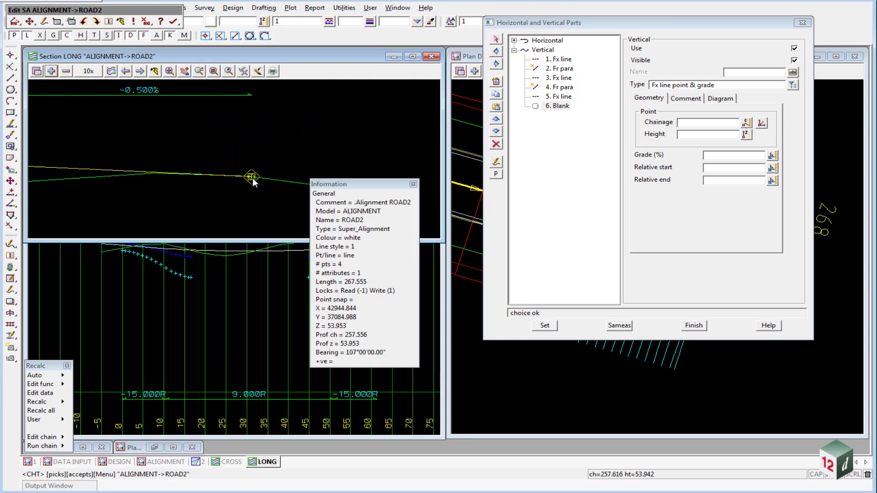
middle_click(253, 179)
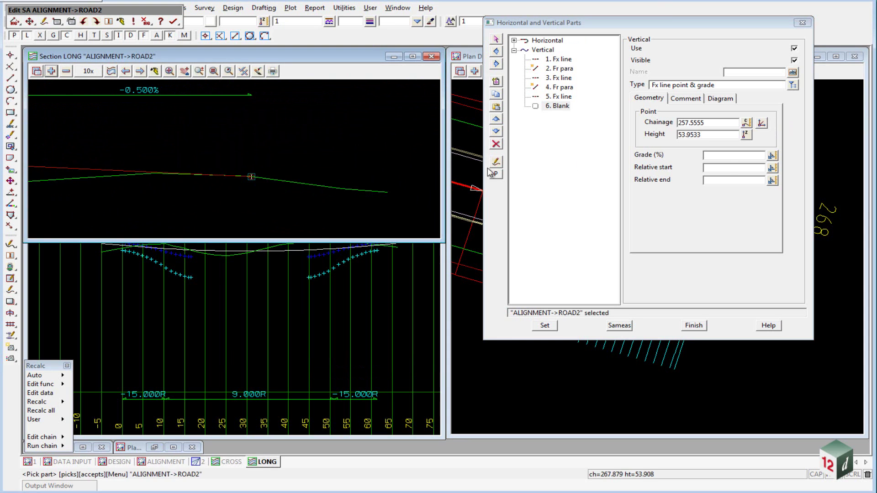
Give the line grade -3, relative start 0 and relative end 10, then set and finish
click(720, 156)
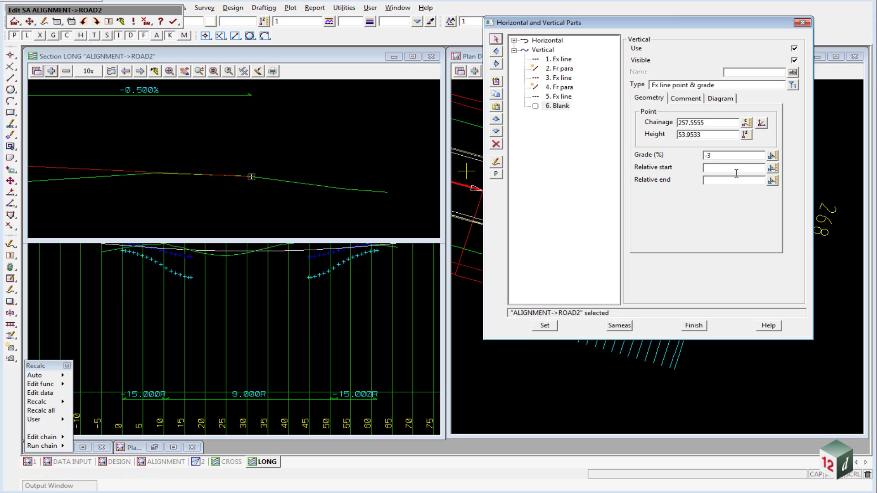
click(718, 168)
text(0)
click(707, 181)
text(10)
click(544, 326)
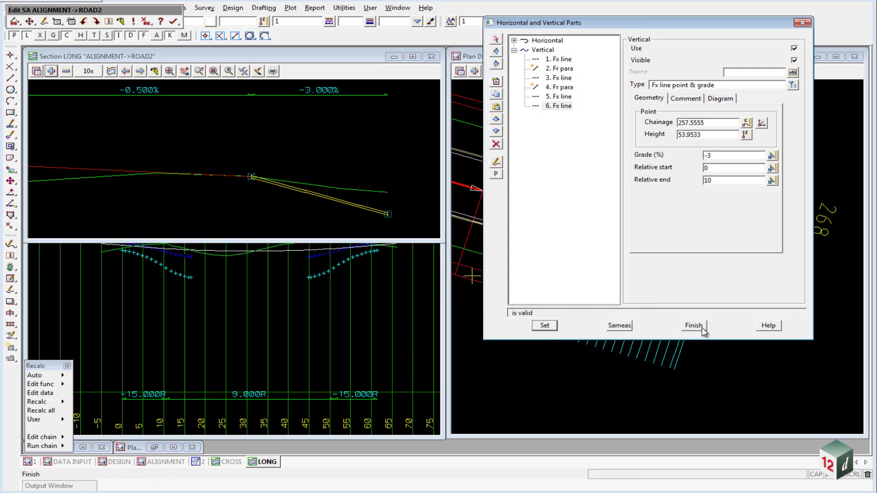
click(702, 329)
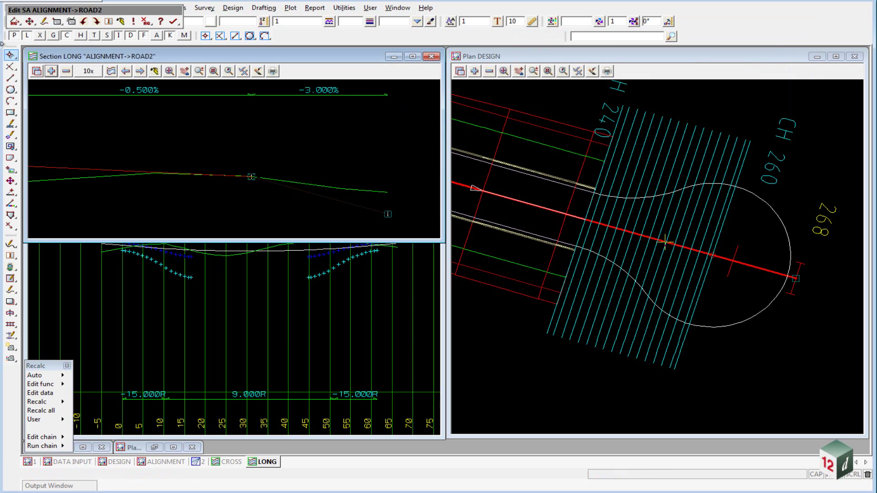
drag(68, 10, 94, 87)
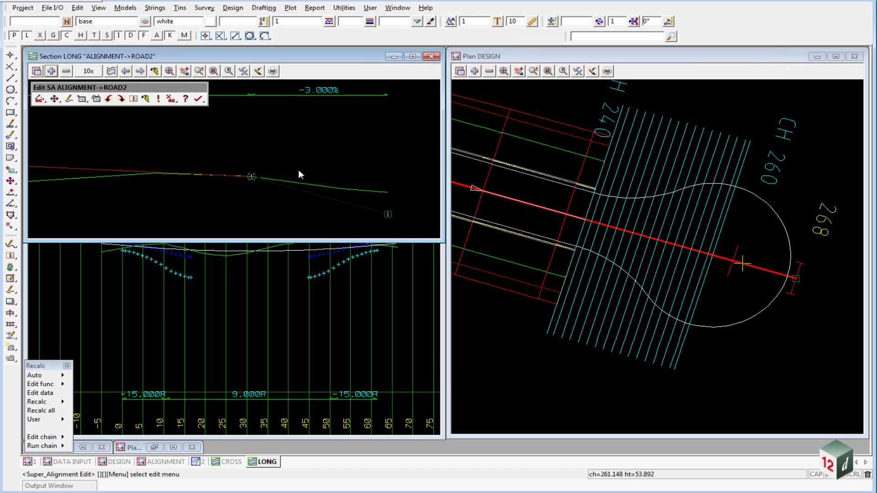
Switch to the KERB RETURN->KR3 cross-section, add a model from the list, and zoom in
click(244, 296)
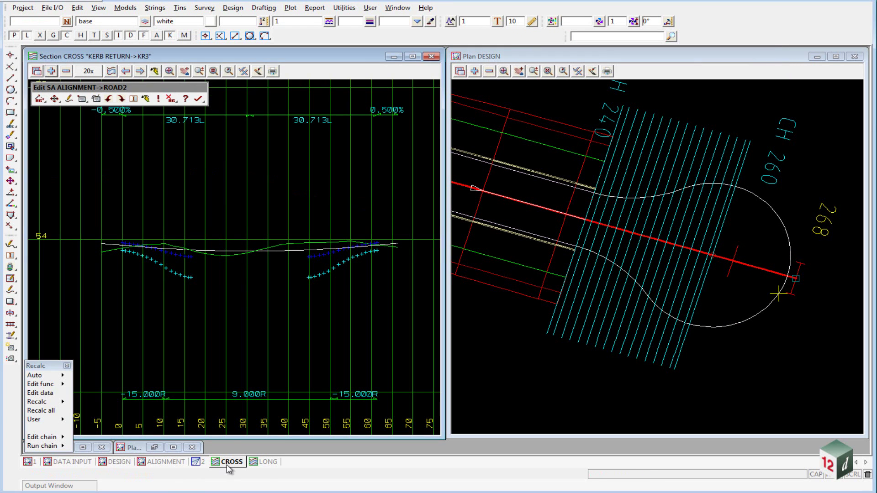
click(82, 99)
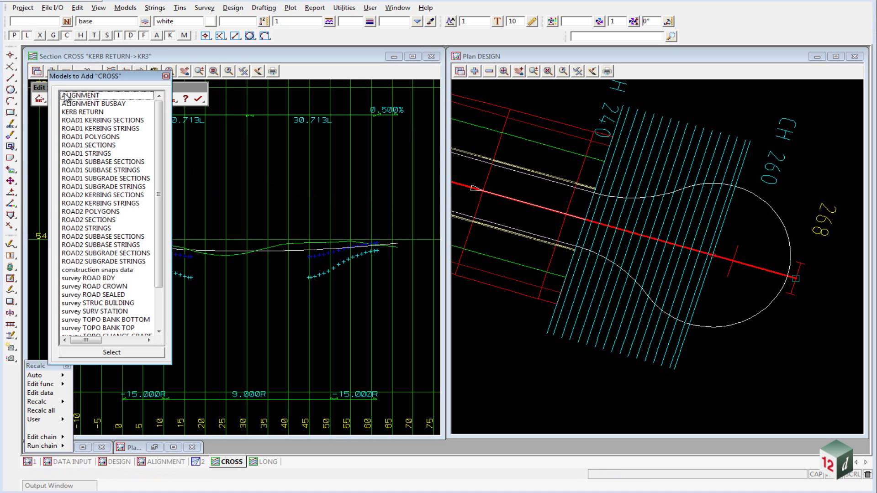
click(87, 120)
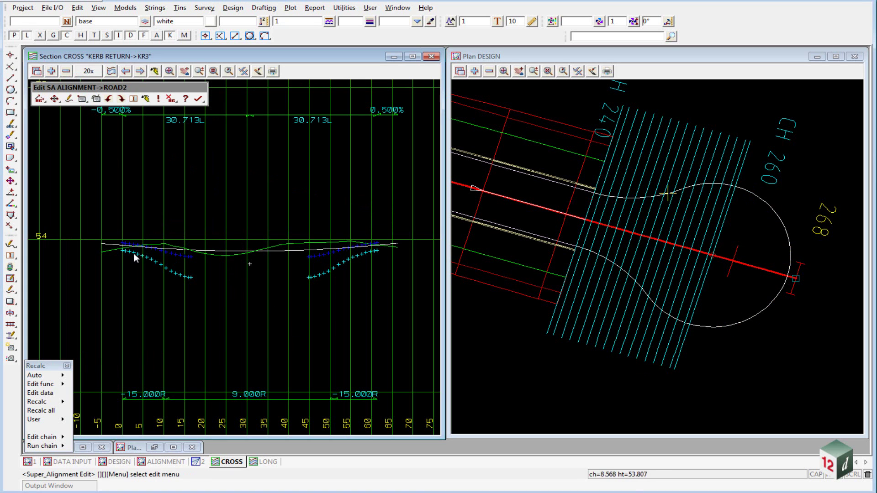
scroll(241, 293, up, 2)
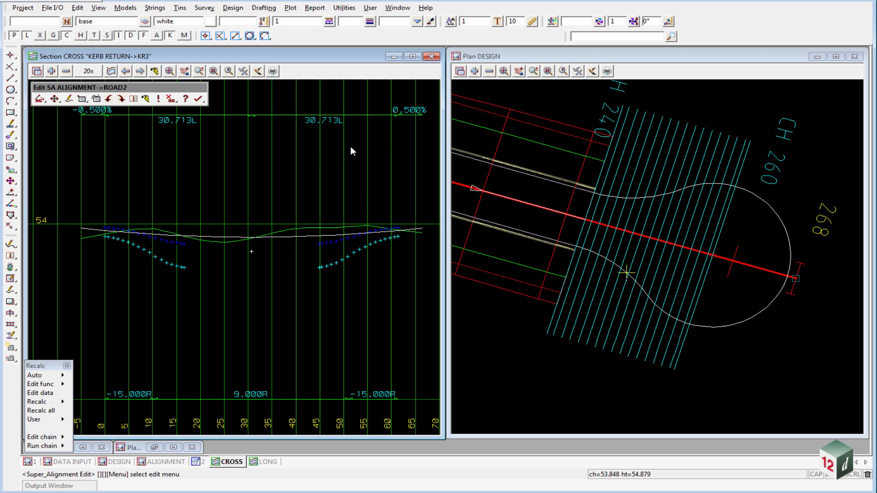
Edit the KR3 super alignment and set the first fixed vertical line's grade to -1%
click(10, 289)
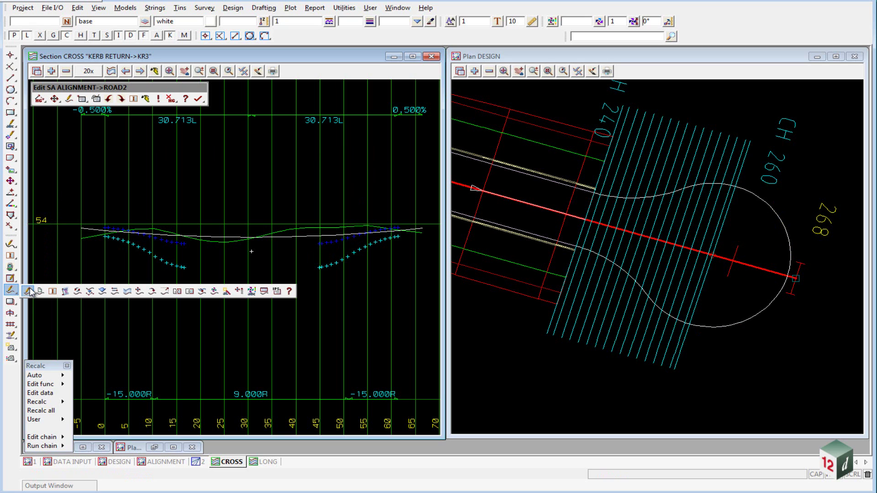
click(27, 291)
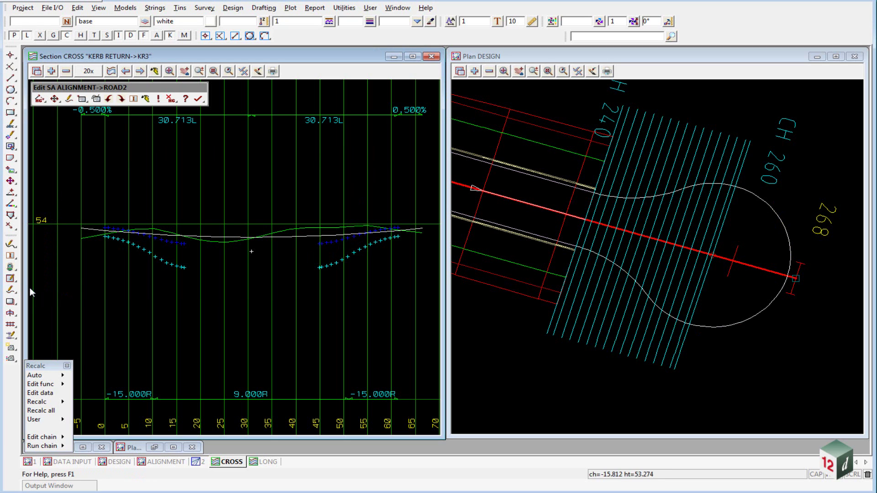
click(754, 316)
click(746, 310)
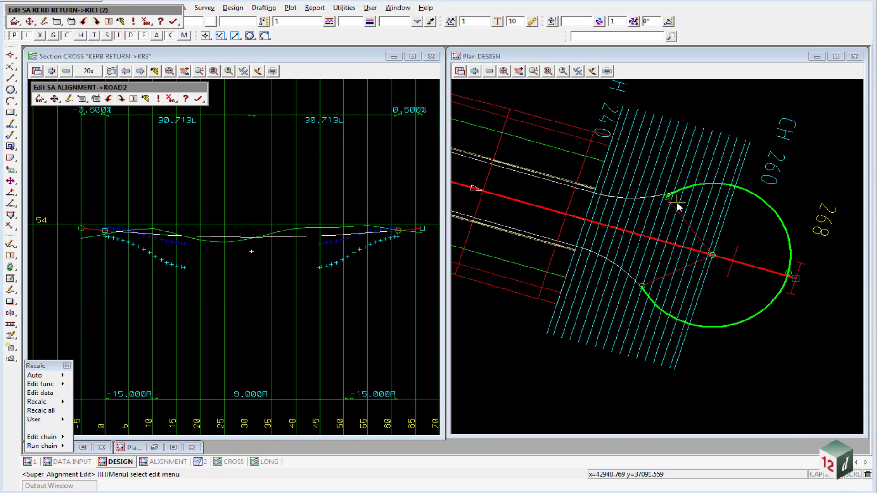
click(192, 129)
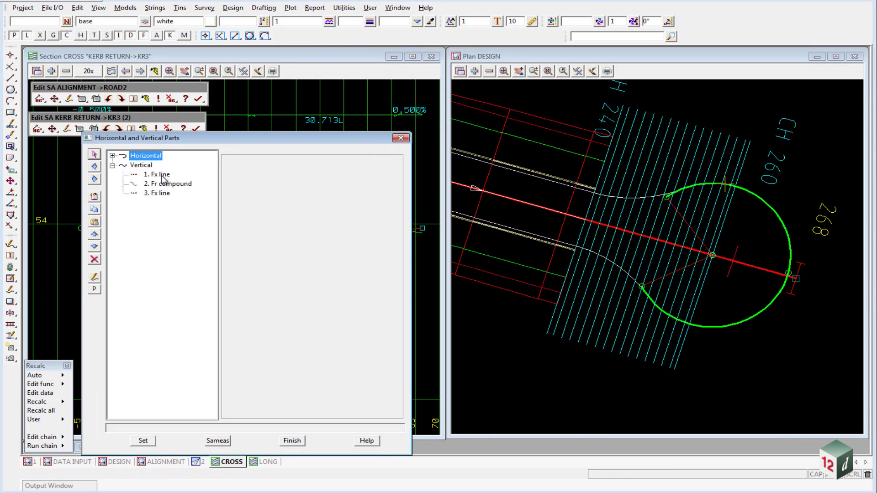
click(163, 177)
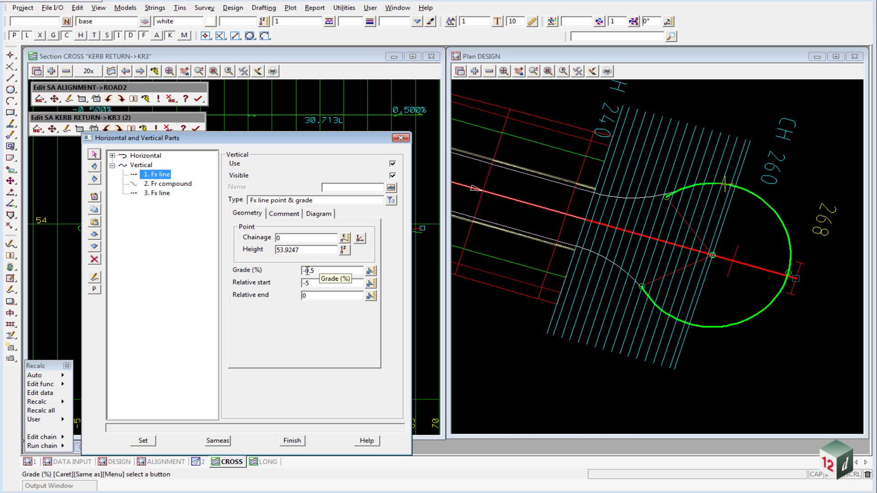
drag(305, 271, 322, 271)
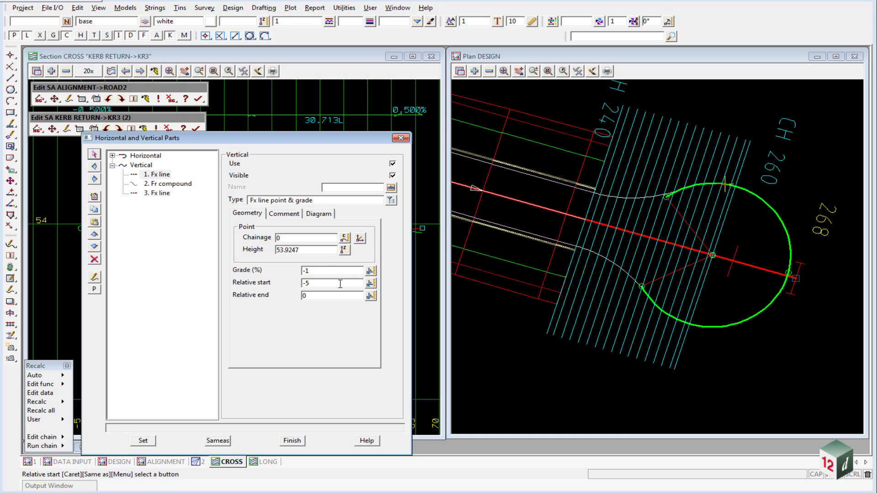
drag(289, 132, 629, 77)
click(482, 385)
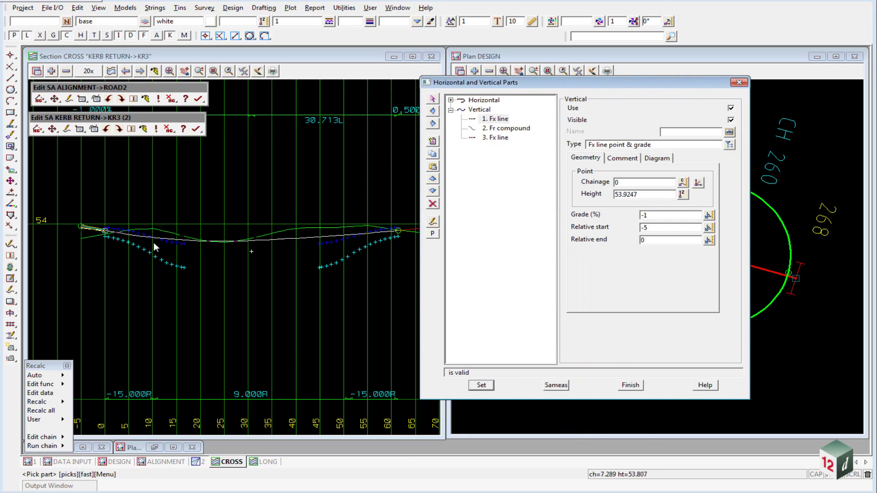
Set the last fixed vertical line's grade to 1%
click(495, 138)
key(Tab)
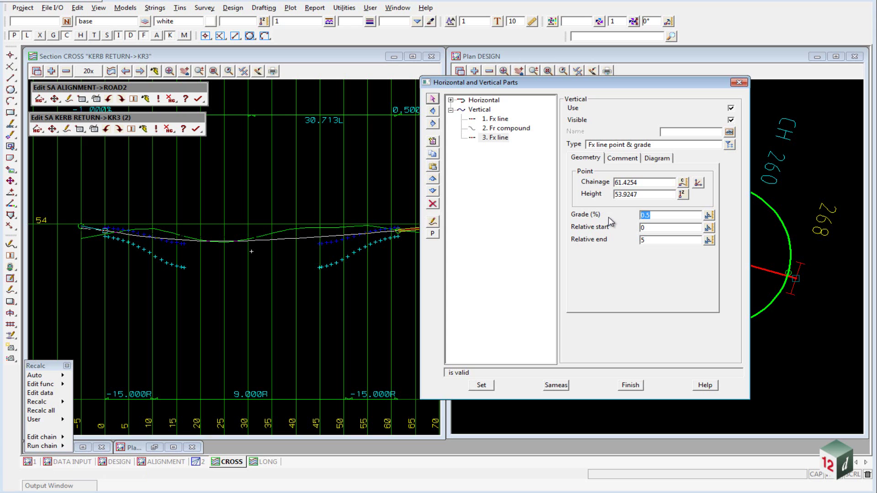
click(480, 386)
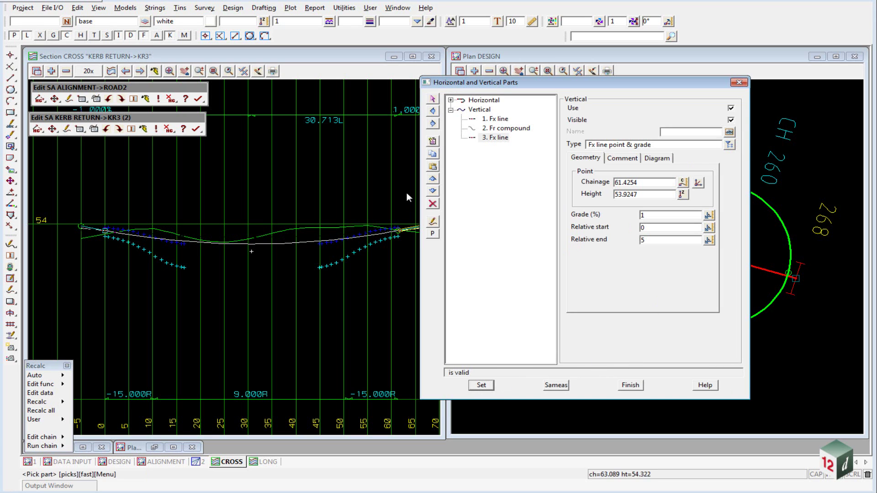
click(392, 180)
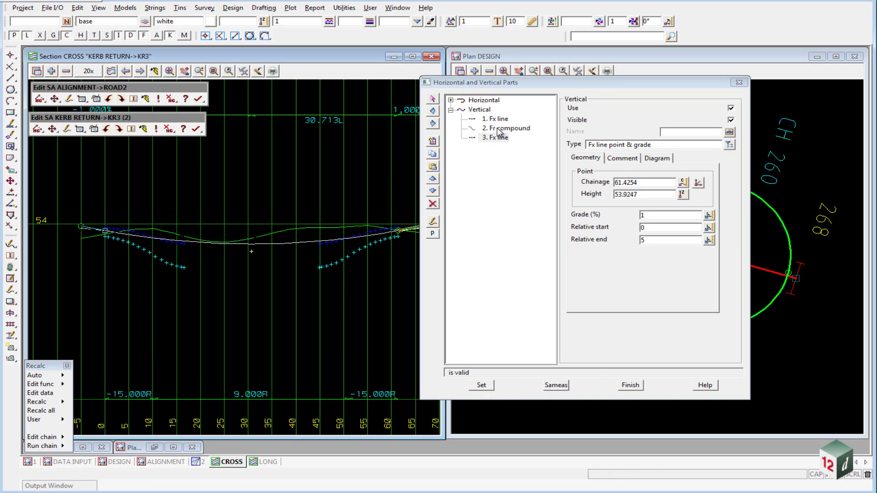
Make part 2 a free parabola through a ROAD2 point (chainage 30.7127, height 53.683), then finish
click(498, 130)
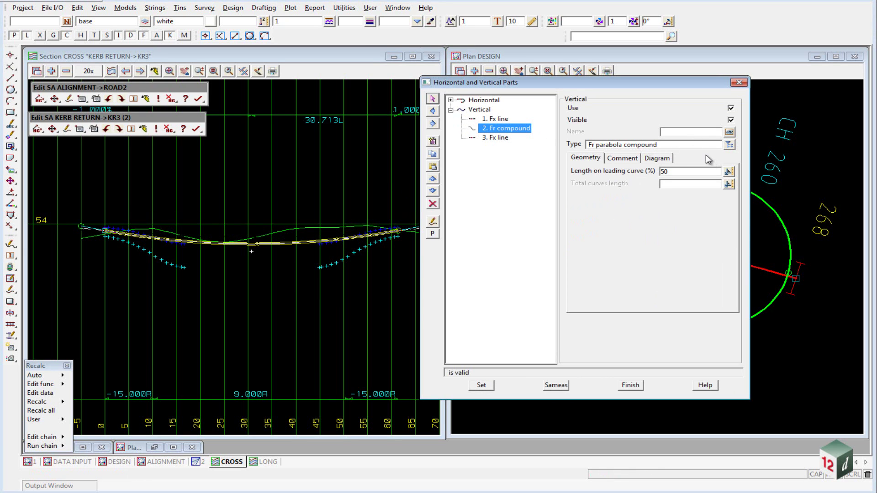
click(730, 145)
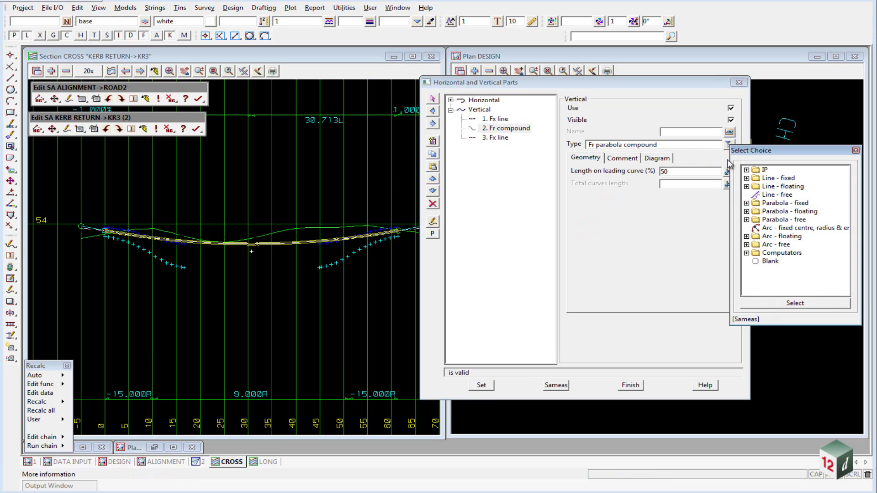
click(746, 219)
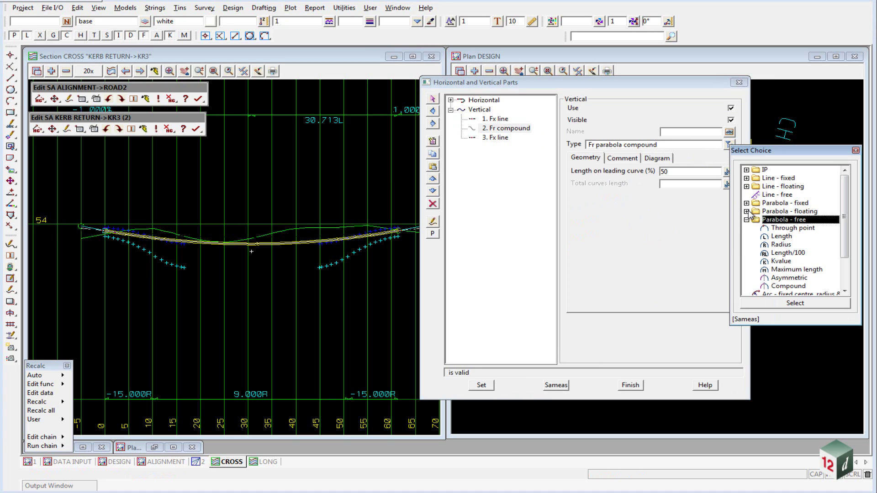
double_click(793, 228)
click(698, 182)
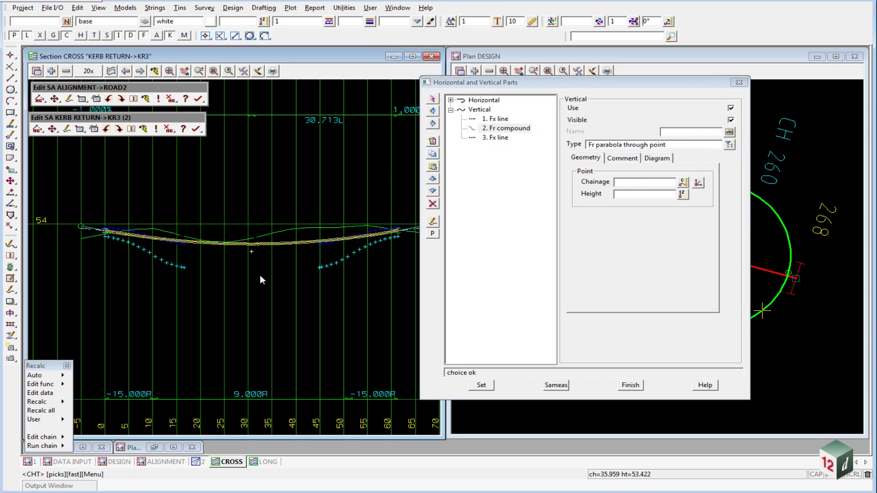
click(248, 251)
click(252, 255)
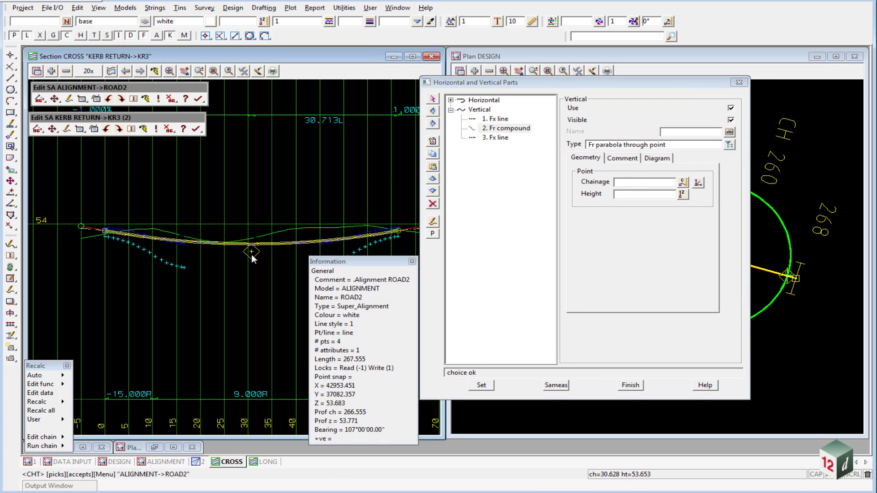
middle_click(251, 254)
click(482, 385)
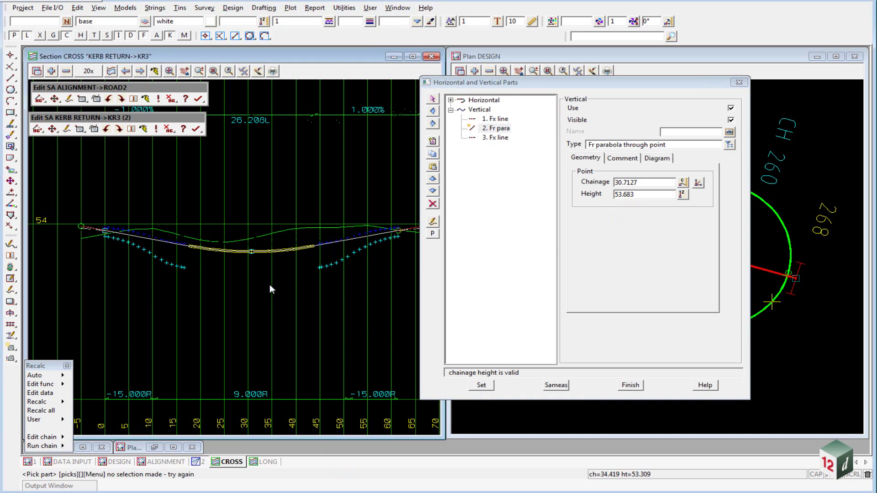
scroll(127, 233, up, 5)
scroll(83, 218, down, 3)
scroll(132, 237, down, 2)
scroll(92, 231, up, 2)
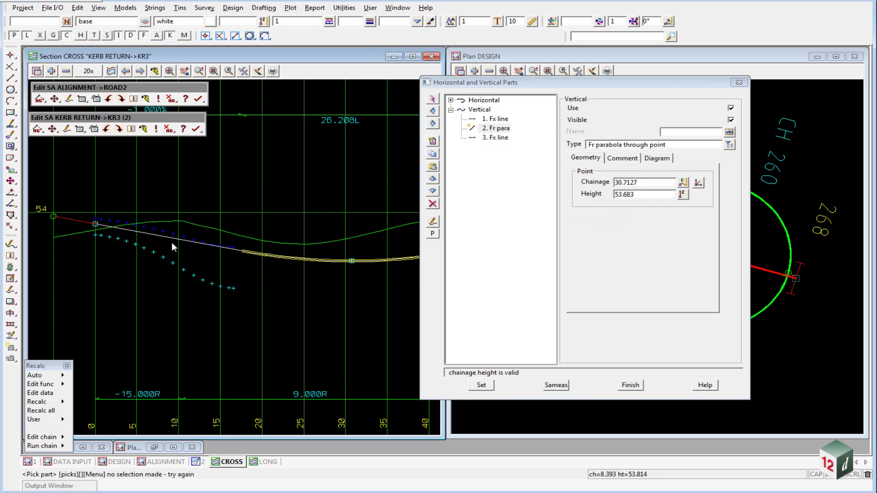
scroll(68, 217, down, 1)
scroll(104, 229, down, 1)
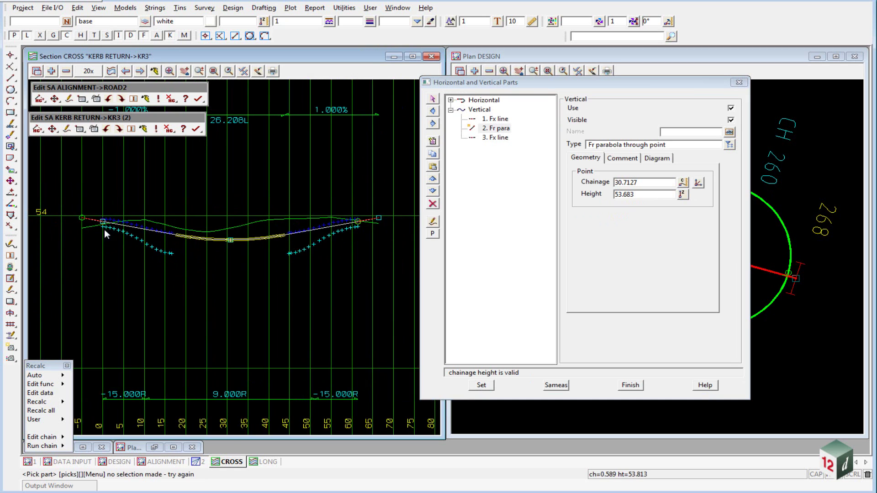
scroll(381, 214, up, 3)
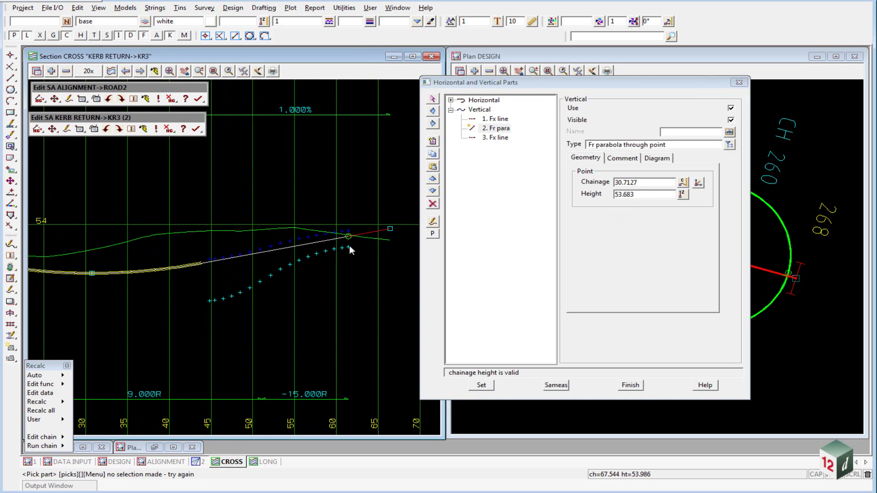
scroll(380, 229, down, 1)
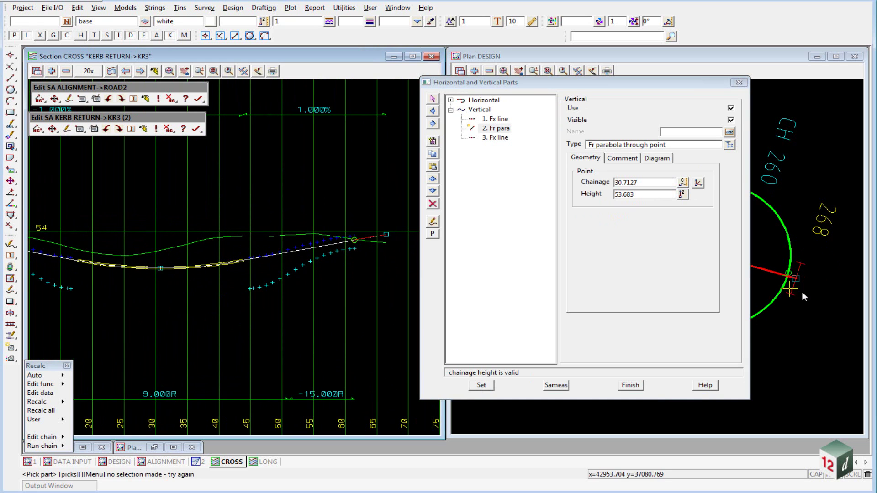
click(643, 384)
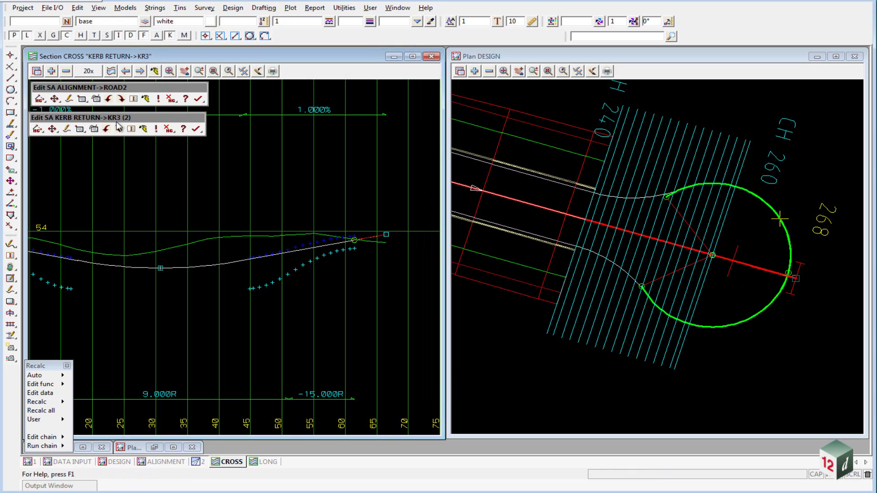
Finish the KR3 kerb return edit and undo every pending ROAD2 alignment change
click(197, 130)
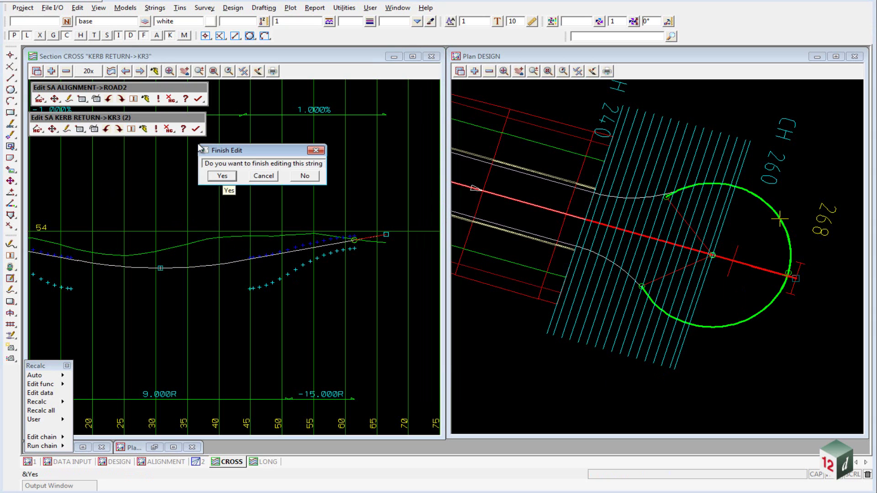
click(222, 176)
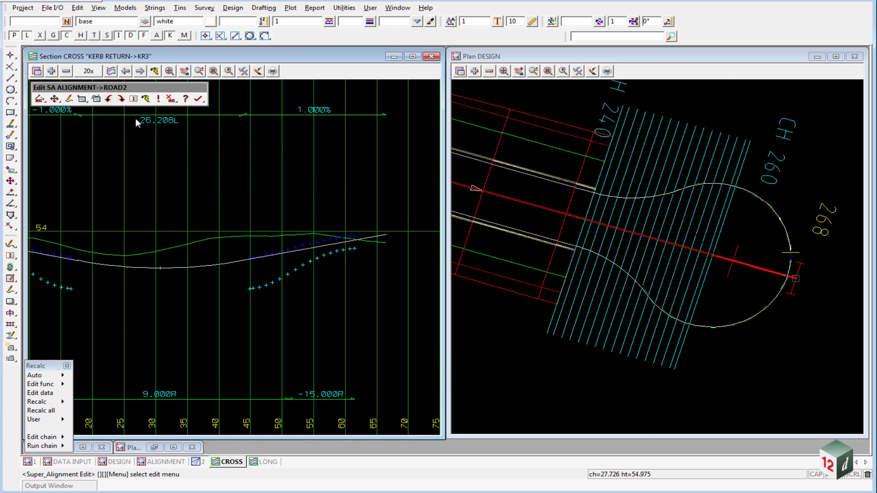
click(110, 99)
click(140, 130)
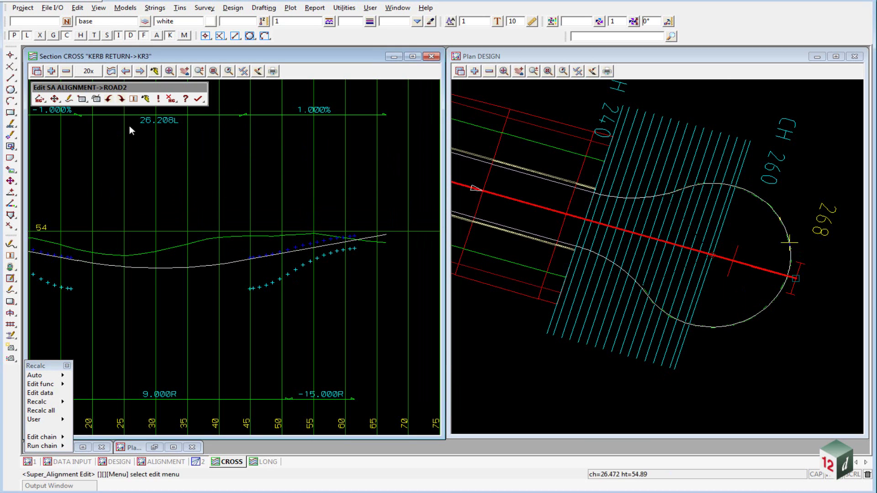
click(110, 99)
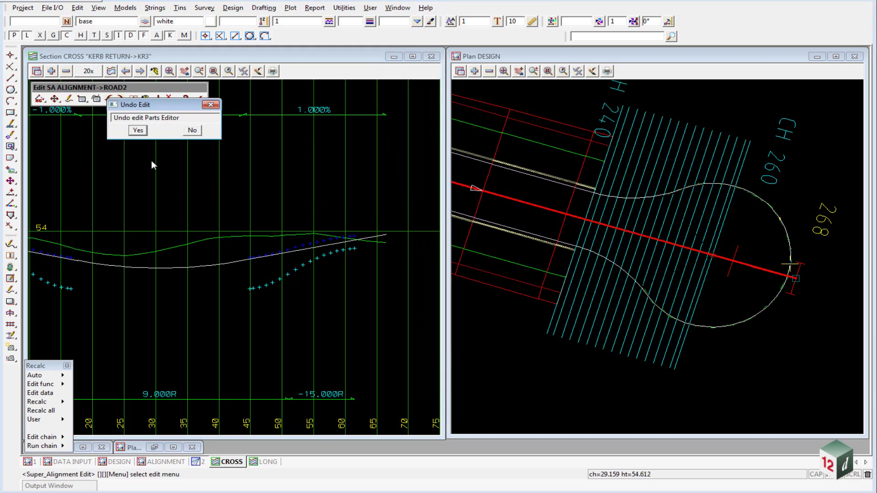
click(137, 130)
click(109, 99)
click(139, 129)
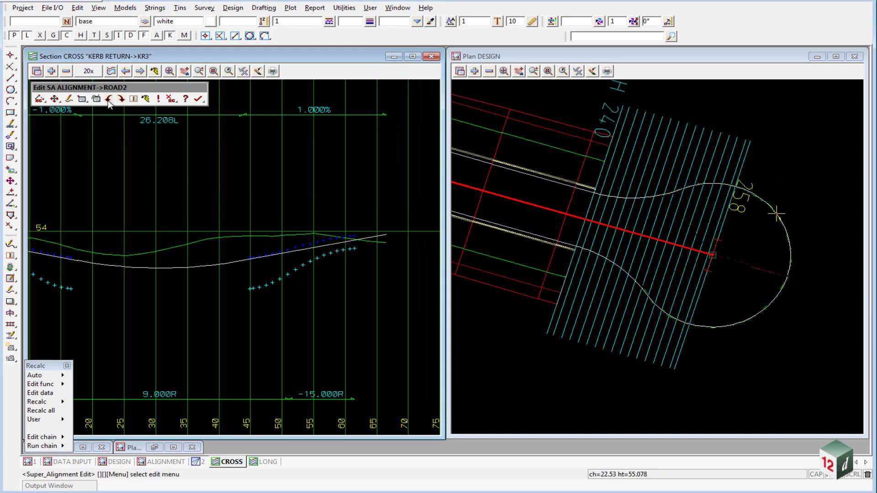
click(110, 99)
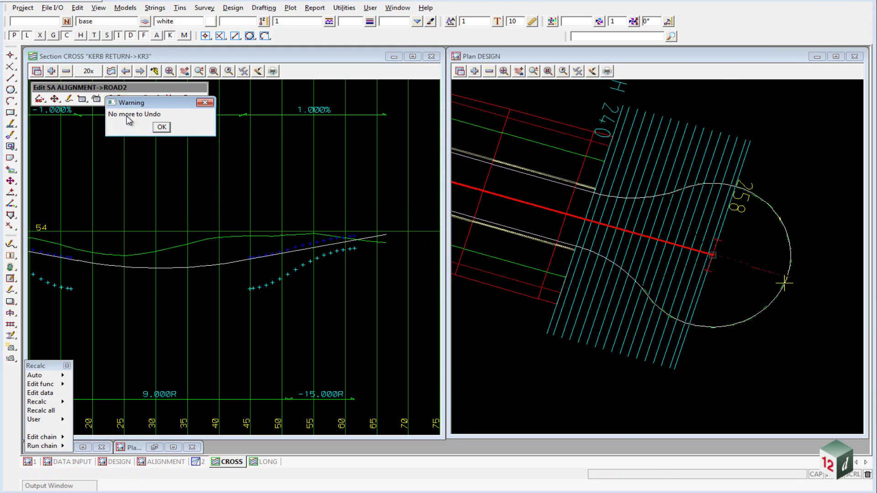
click(162, 127)
Quit the ROAD2 super alignment edit and confirm
click(199, 100)
click(194, 125)
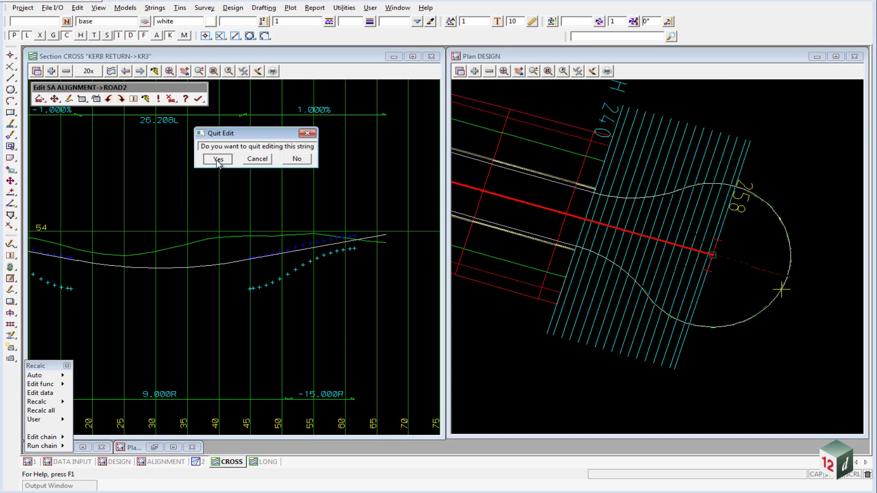
click(217, 158)
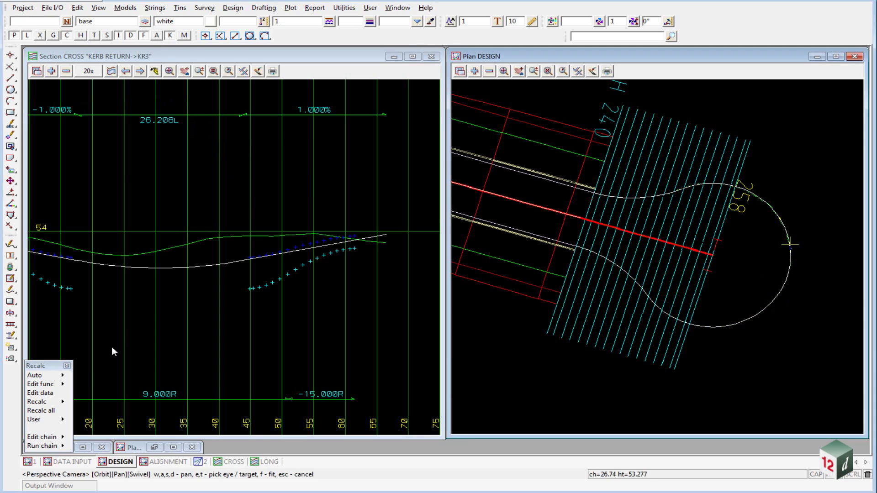
Recalc the KRET KR3 function, then review the Apply Kerb Return Function dialog and close it
click(55, 402)
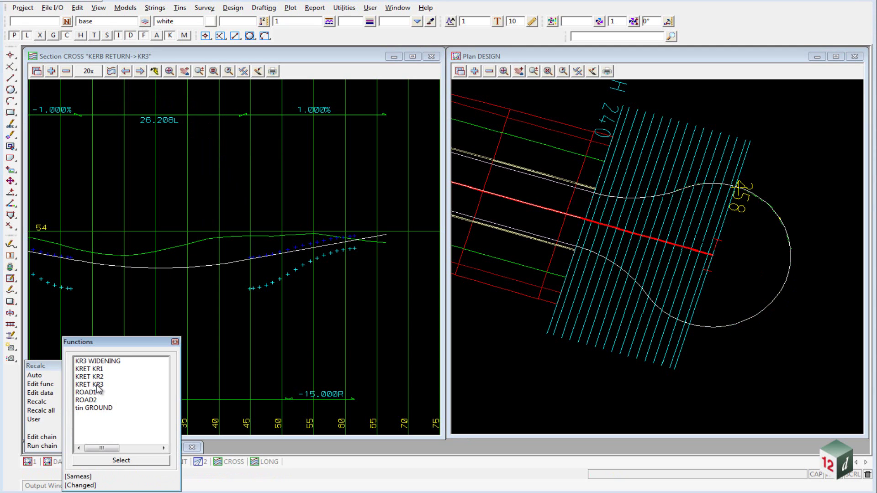
double_click(114, 361)
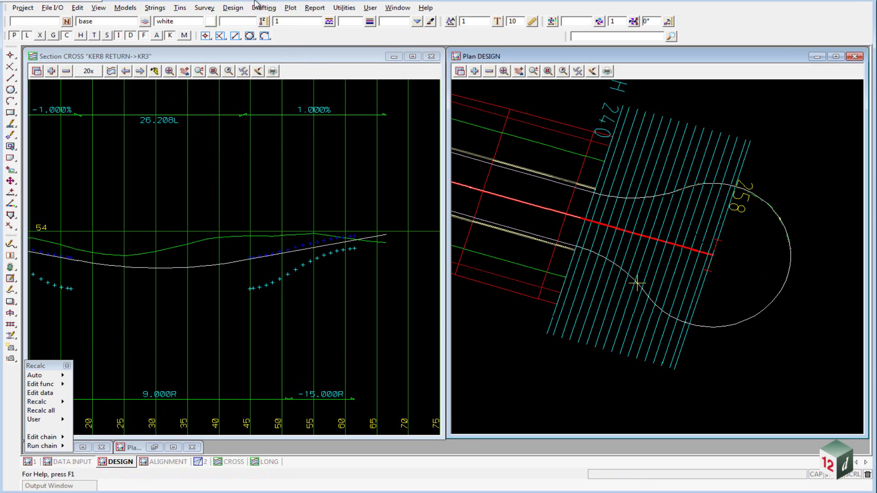
click(233, 8)
mouse_move(264, 47)
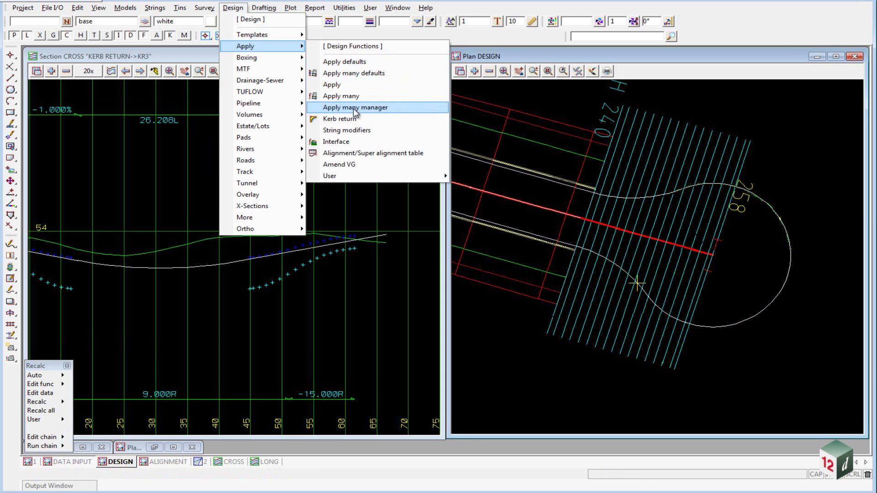
click(352, 119)
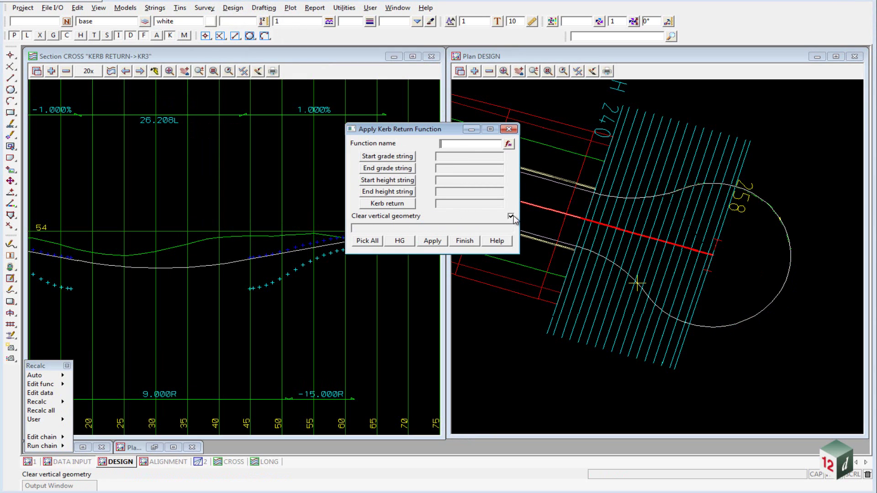
mouse_move(524, 205)
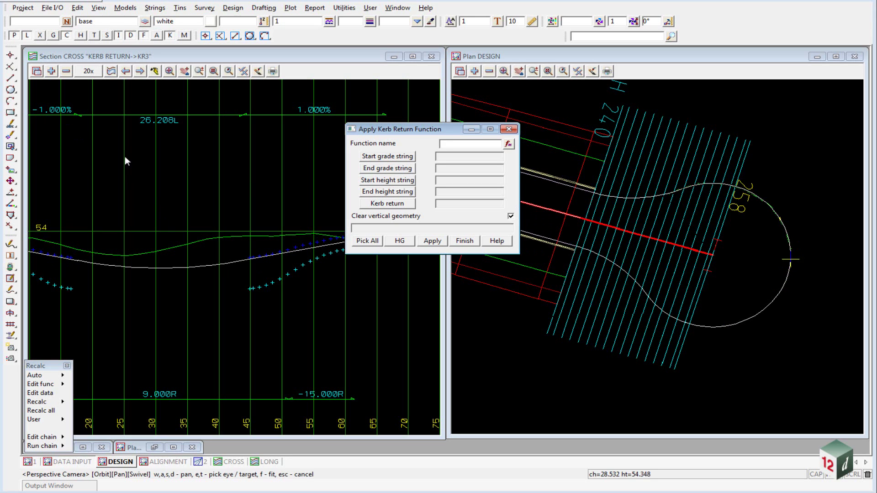
click(465, 241)
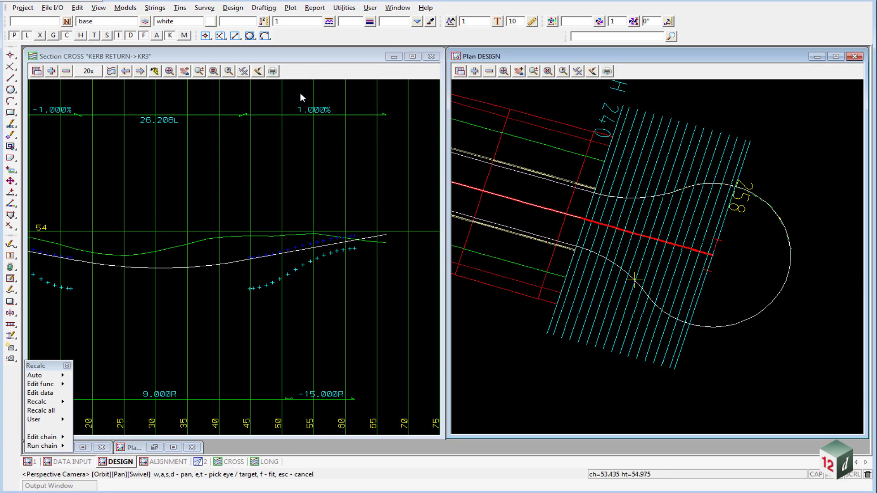
In Function Lock Status, choose KRET KR3, tick lock mode and apply it
click(343, 9)
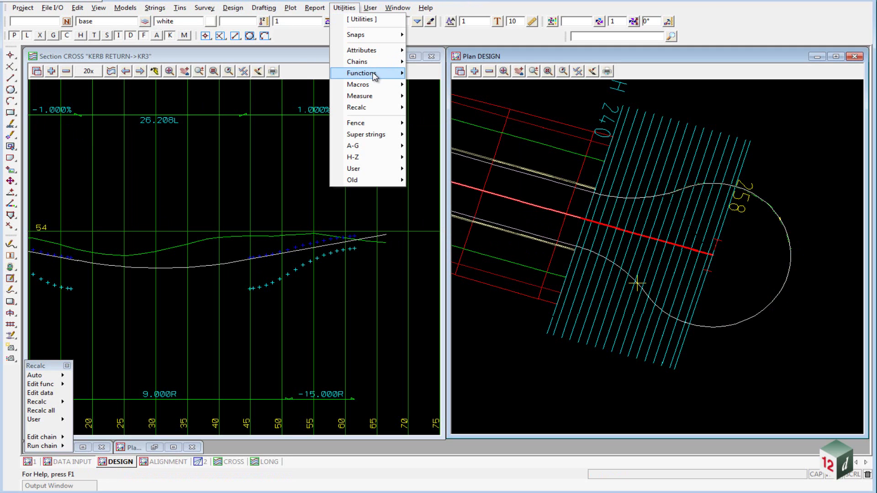
mouse_move(384, 73)
click(438, 112)
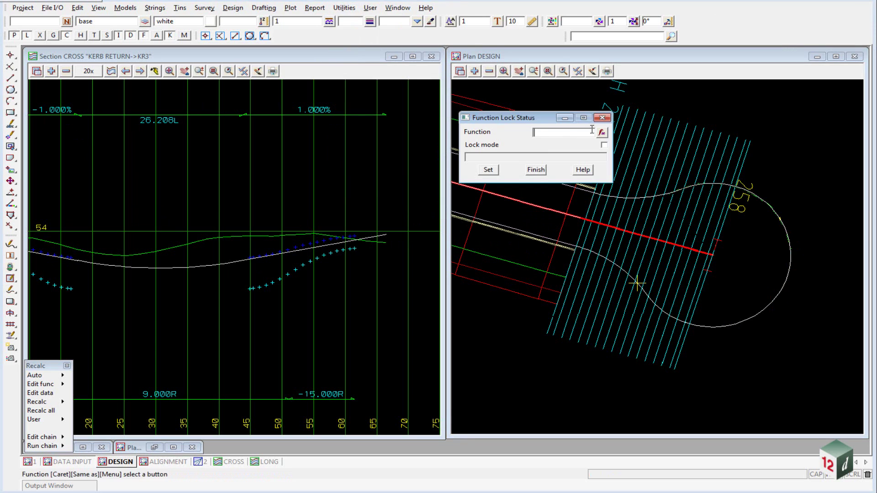
click(602, 133)
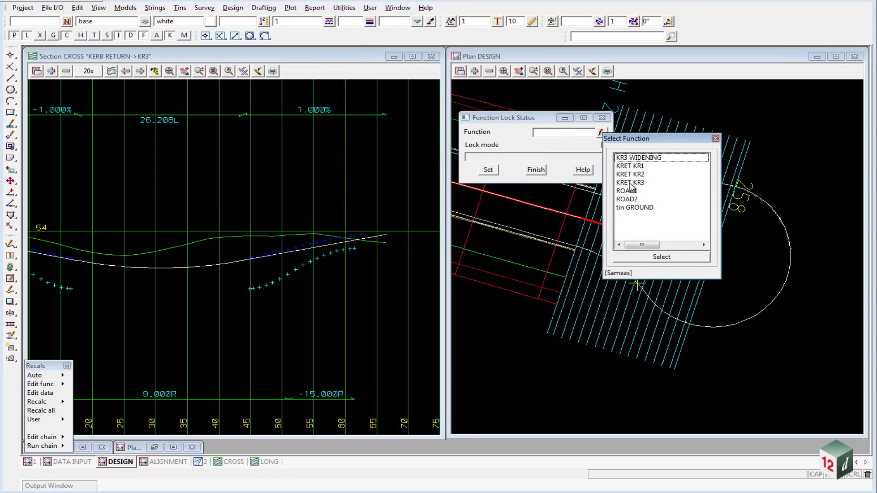
click(631, 184)
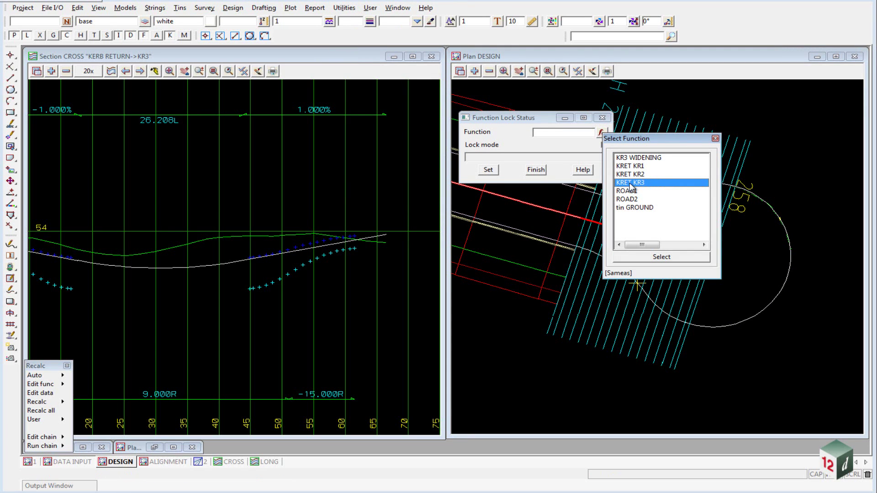
double_click(631, 183)
click(604, 145)
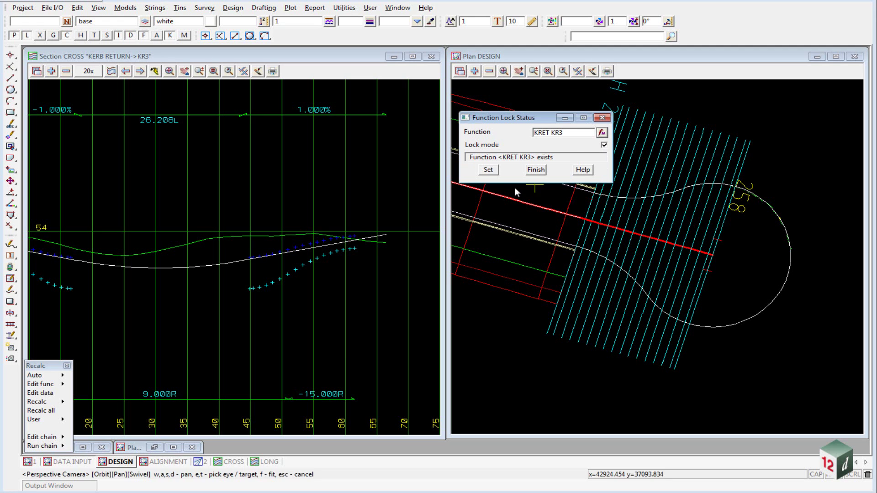
click(487, 171)
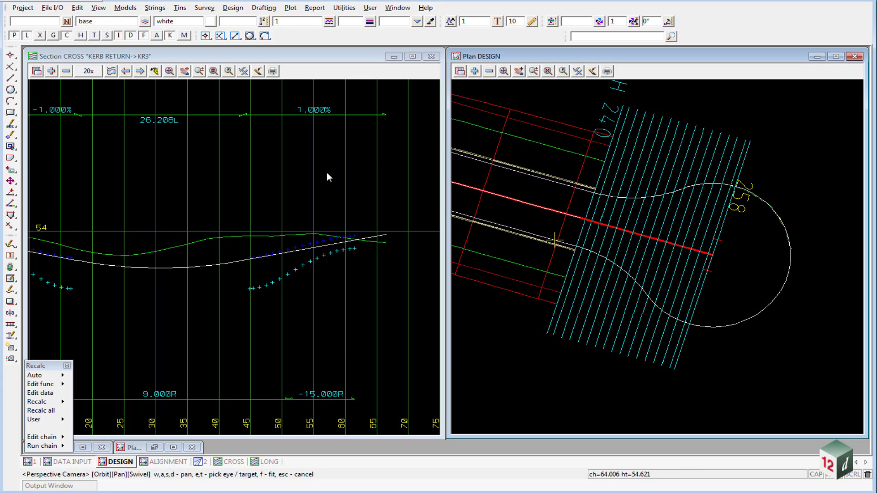
Recalc KRET KR3 to confirm it is locked, then enlarge the ROAD2 long section above CROSS
click(40, 384)
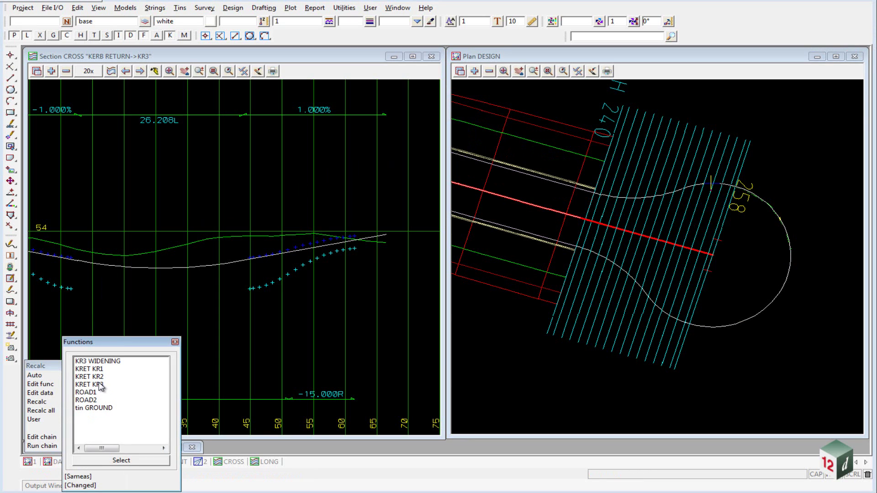
double_click(100, 386)
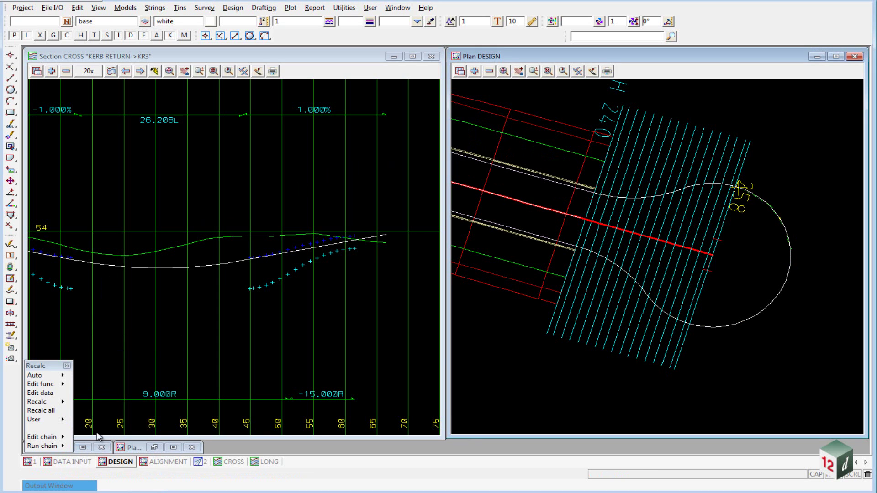
mouse_move(61, 488)
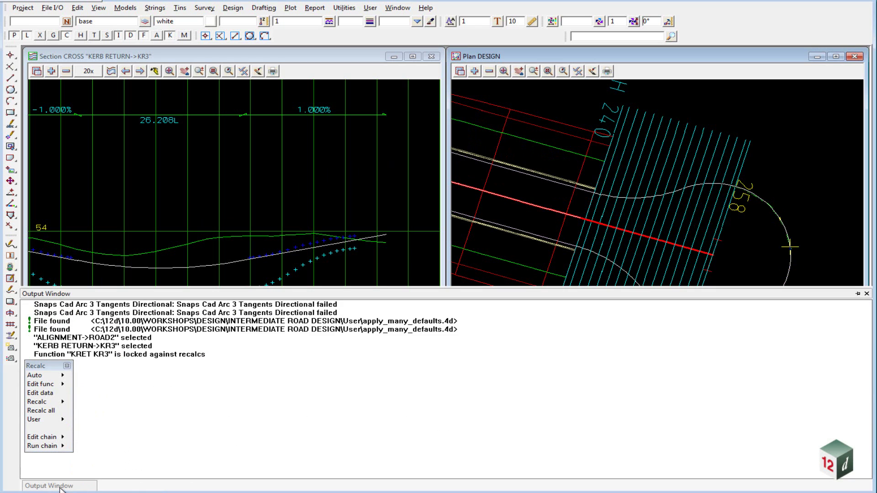
click(64, 446)
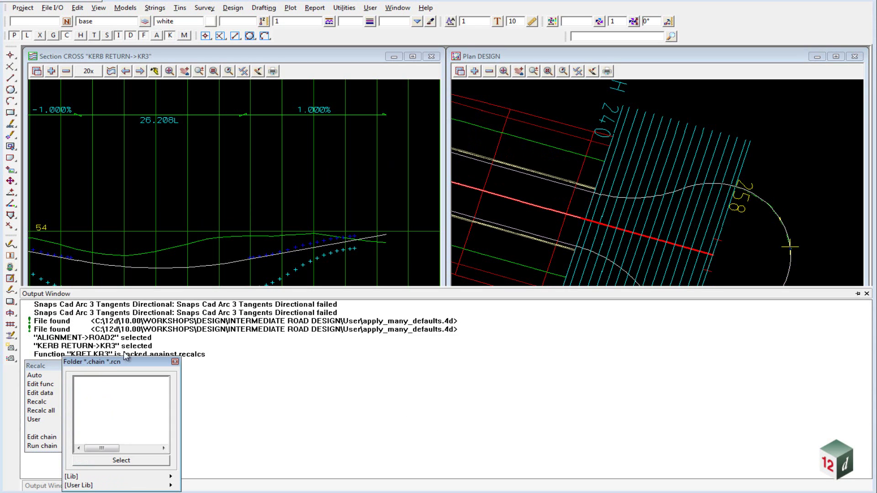
click(175, 362)
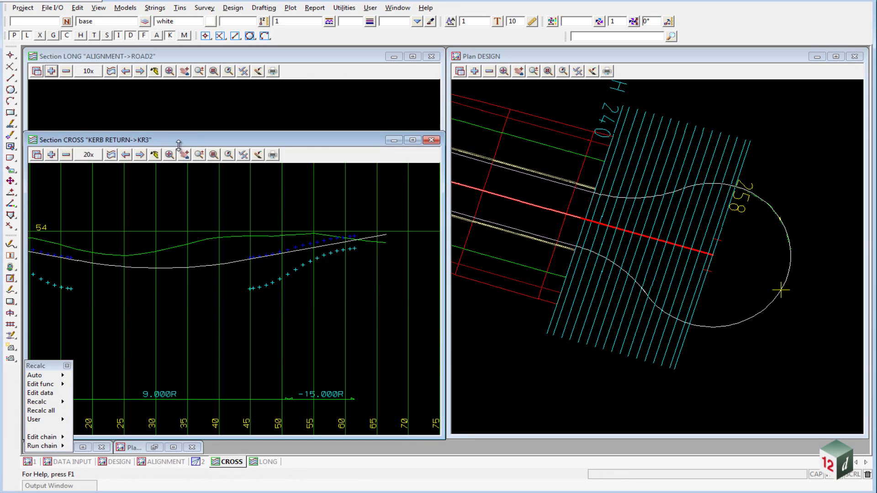
drag(178, 144, 172, 243)
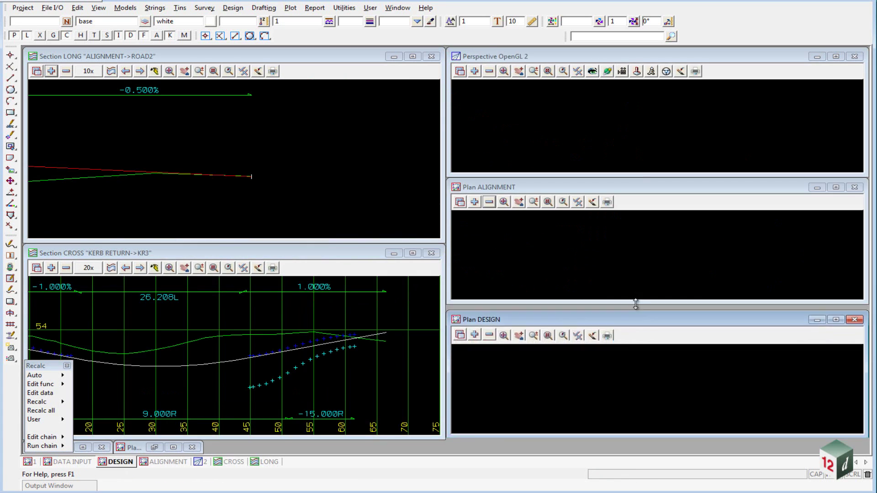